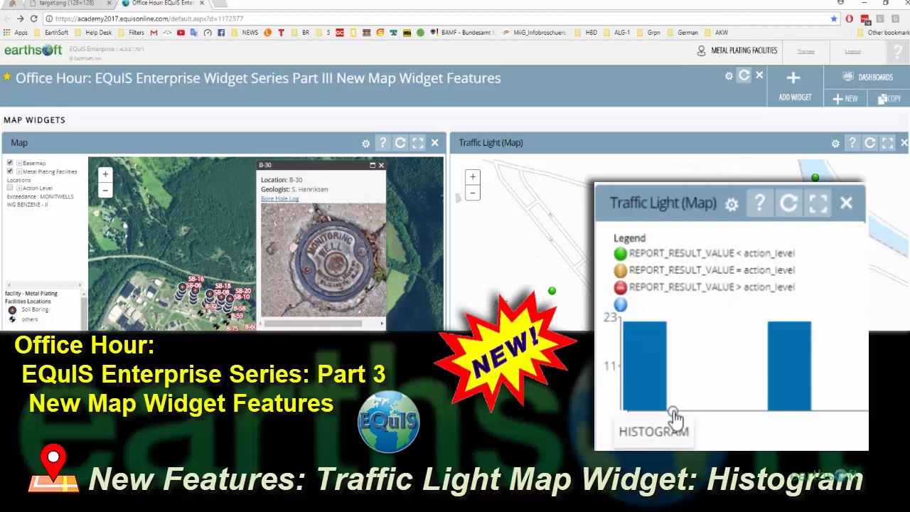
# Open the Traffic Light map widget's editor and examine the histogram's time interval and time field settings.
pyautogui.click(830, 144)
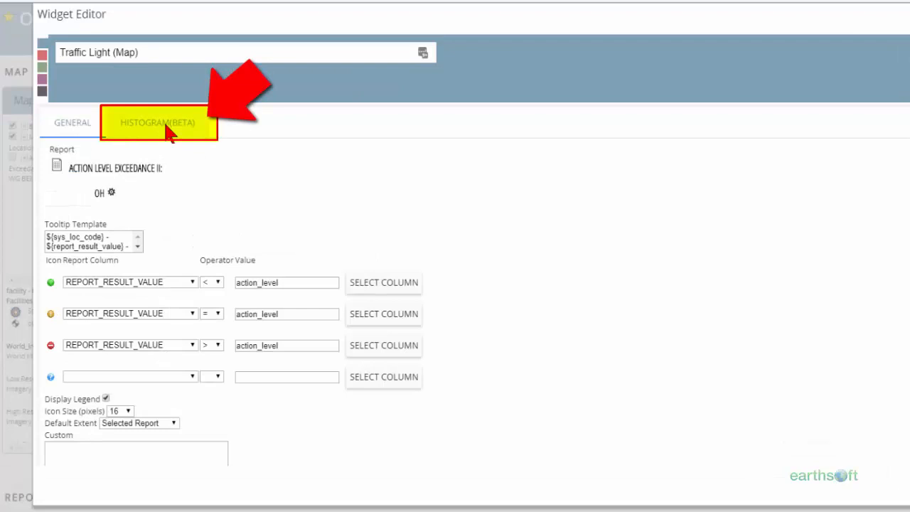
pyautogui.click(132, 166)
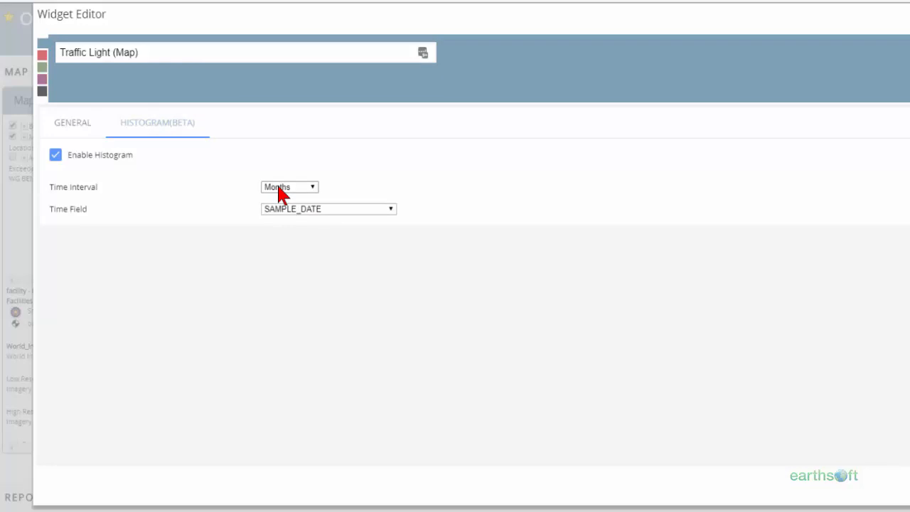
pyautogui.click(66, 128)
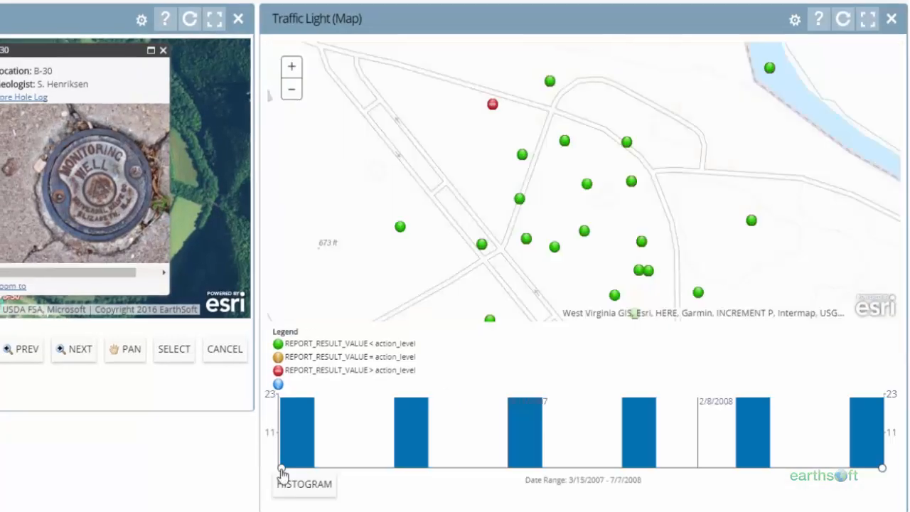
# Narrow the Traffic Light map's histogram date range to 9/11/2007 - 4/8/2008.
pyautogui.moveTo(282, 470); pyautogui.dragTo(391, 470)
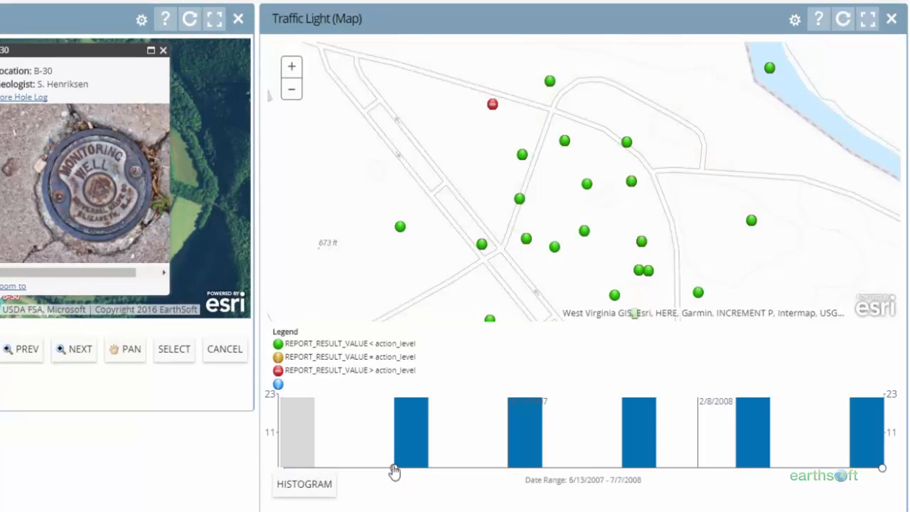
pyautogui.moveTo(881, 467); pyautogui.dragTo(770, 466)
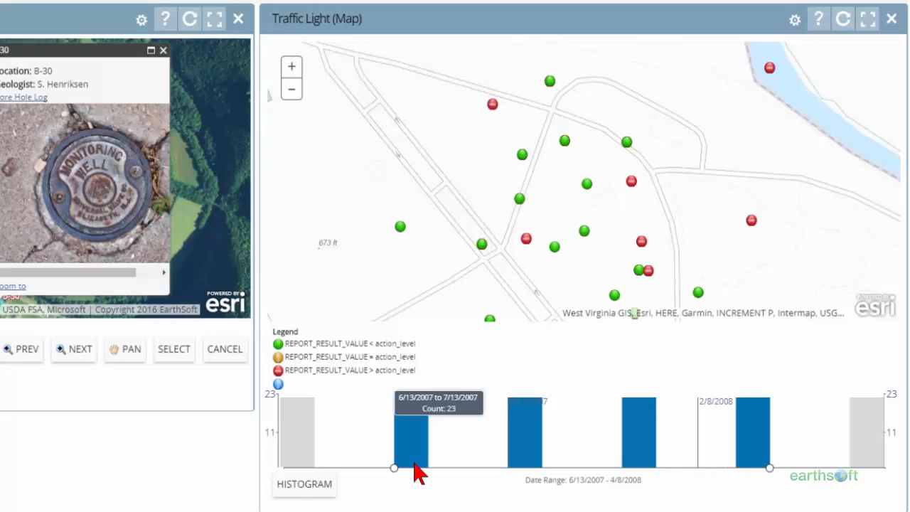
pyautogui.moveTo(402, 469); pyautogui.dragTo(487, 476)
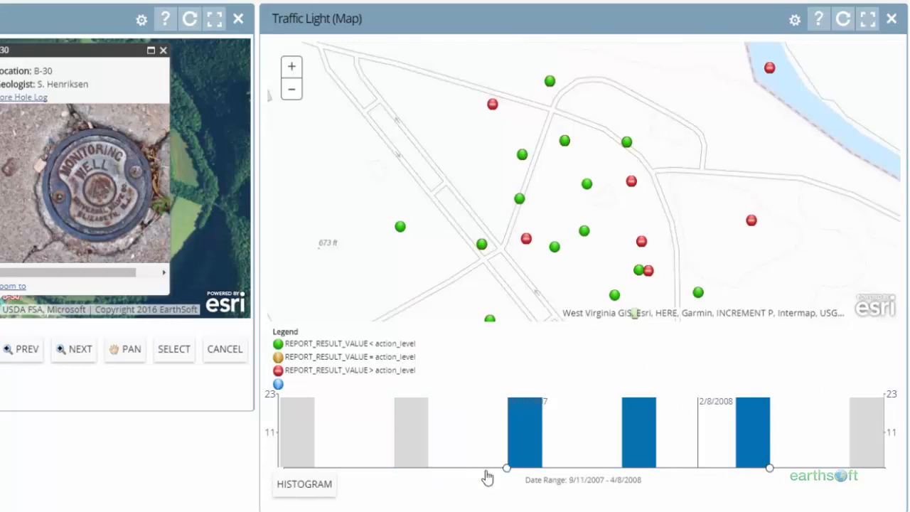
pyautogui.moveTo(513, 442)
pyautogui.moveTo(770, 468)
pyautogui.mouseDown()
pyautogui.moveTo(674, 469)
pyautogui.moveTo(768, 473)
pyautogui.mouseUp()
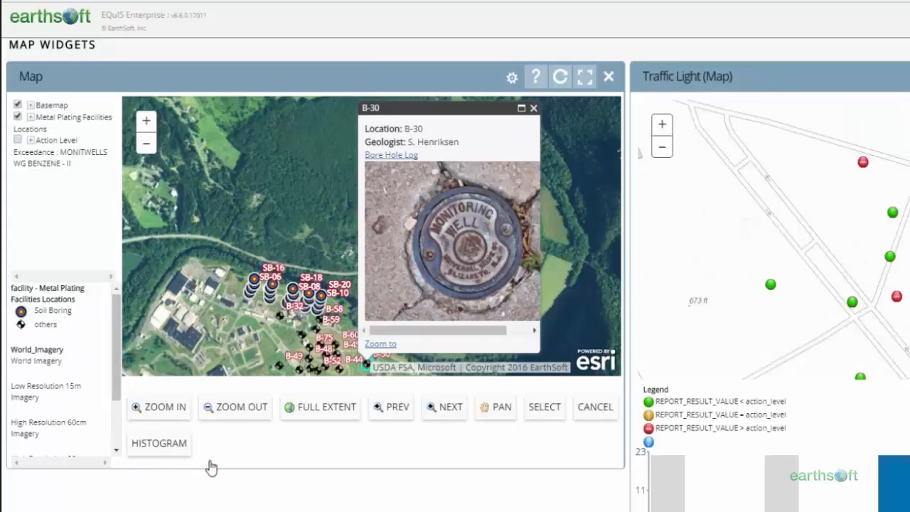
# Turn on the Action Level Exceedance layer in the Map widget, show its histogram, and dismiss the B-30 popup.
pyautogui.click(18, 141)
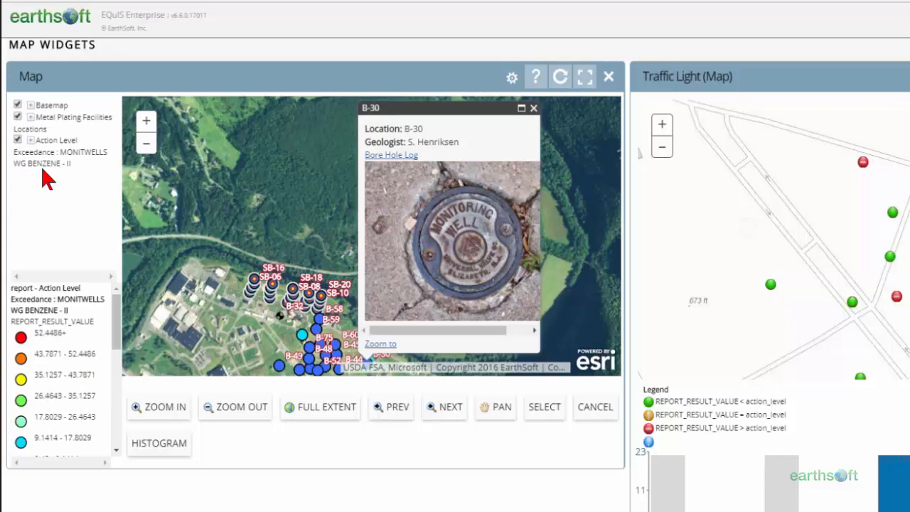
pyautogui.click(163, 448)
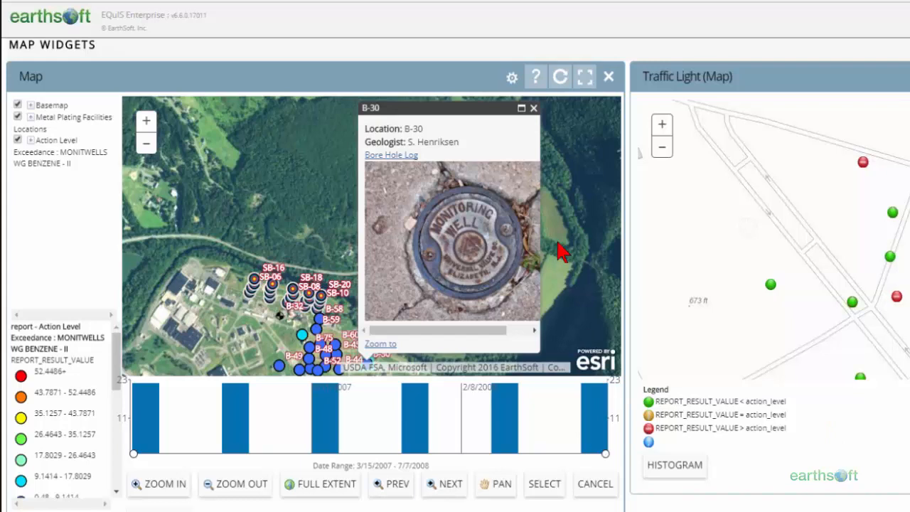
pyautogui.click(533, 109)
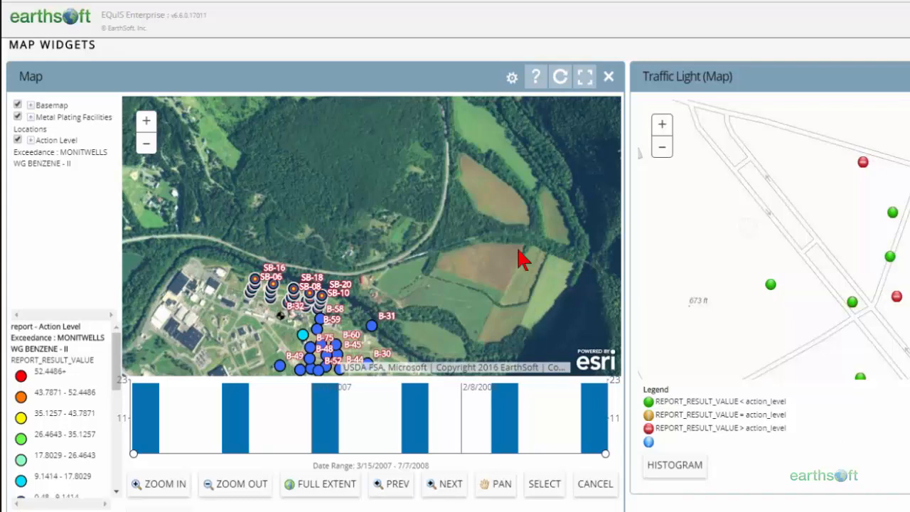
# Limit the Map widget's histogram to the date range 9/11/2007 - 4/8/2008, with the monitoring well locations in view.
pyautogui.moveTo(517, 249); pyautogui.dragTo(540, 170)
pyautogui.moveTo(604, 453); pyautogui.dragTo(519, 452)
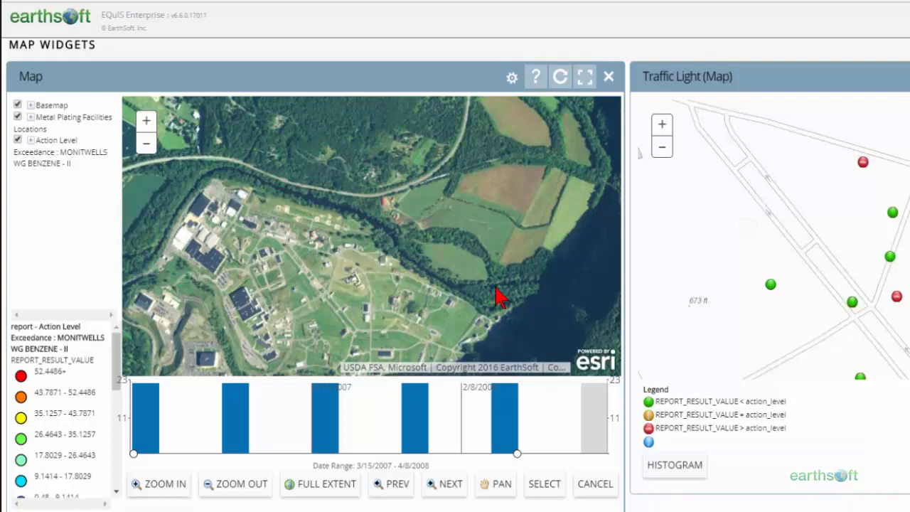
pyautogui.scroll(1, 496, 287)
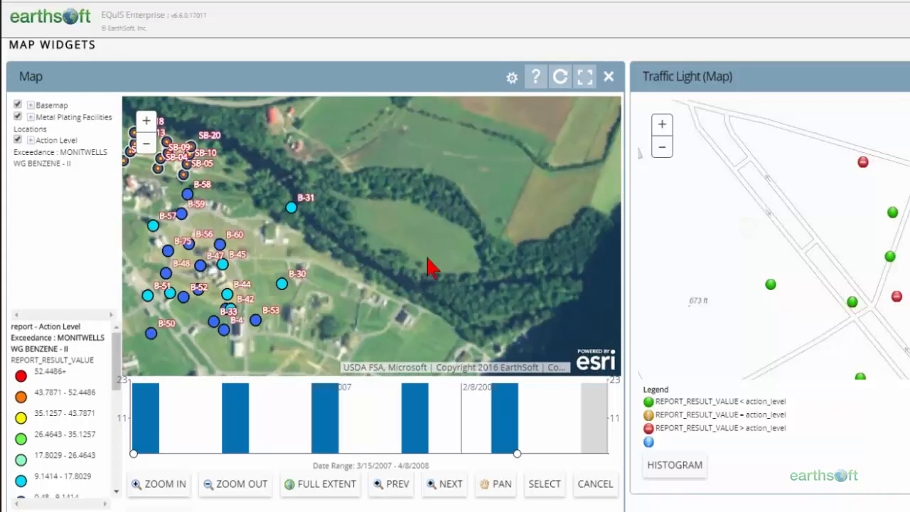
pyautogui.moveTo(469, 264); pyautogui.dragTo(573, 259)
pyautogui.moveTo(133, 452); pyautogui.dragTo(251, 452)
pyautogui.click(328, 445)
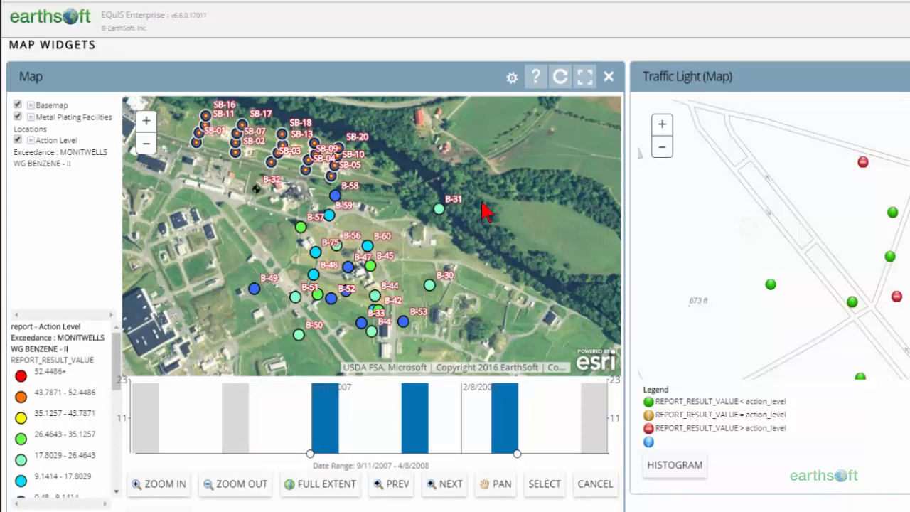
# Open the Map widget's editor and examine the HTML code in its Custom Info Template.
pyautogui.click(512, 80)
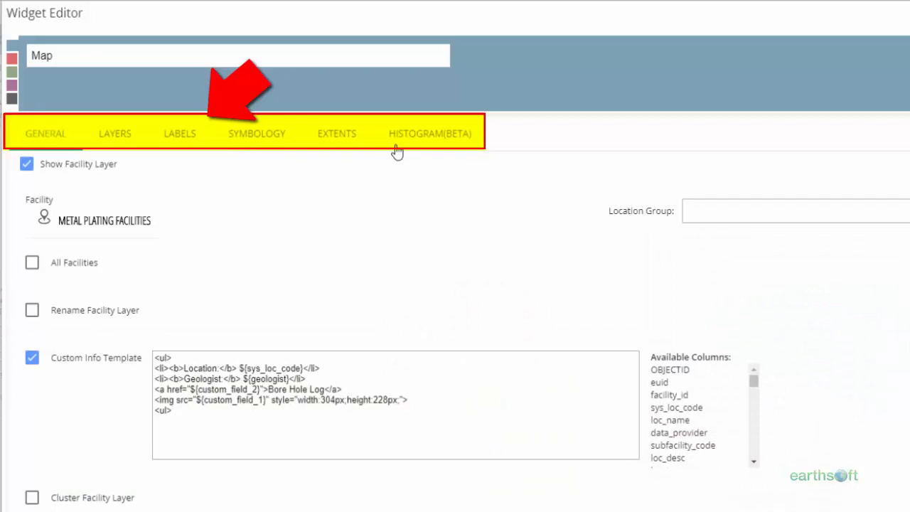
pyautogui.scroll(-1, 199, 245)
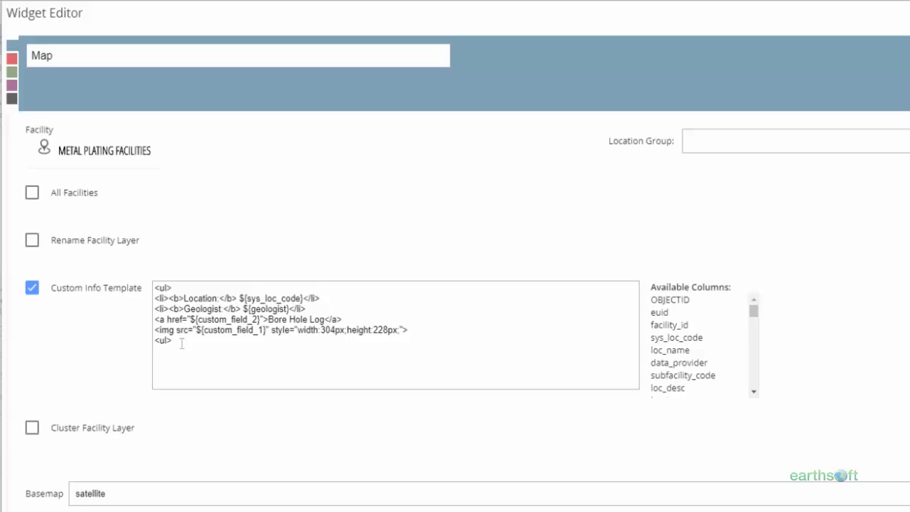
pyautogui.moveTo(180, 341); pyautogui.dragTo(154, 283)
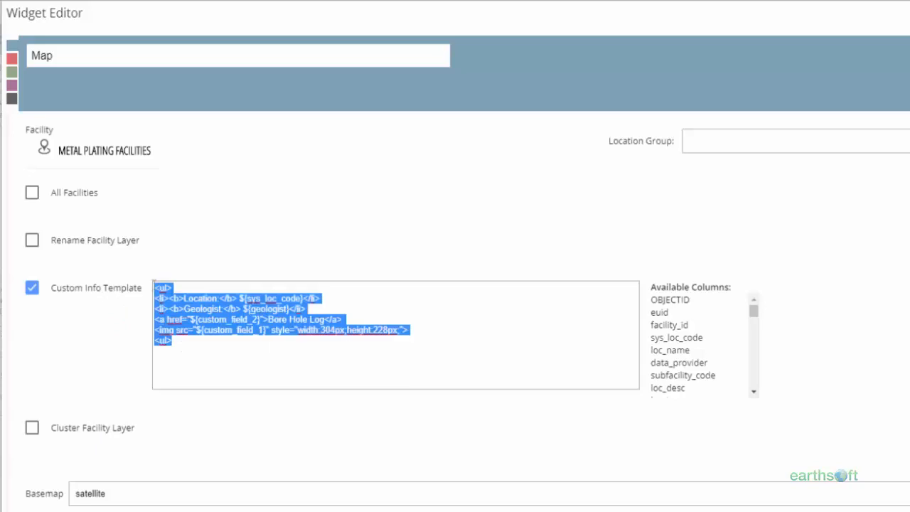
pyautogui.click(232, 346)
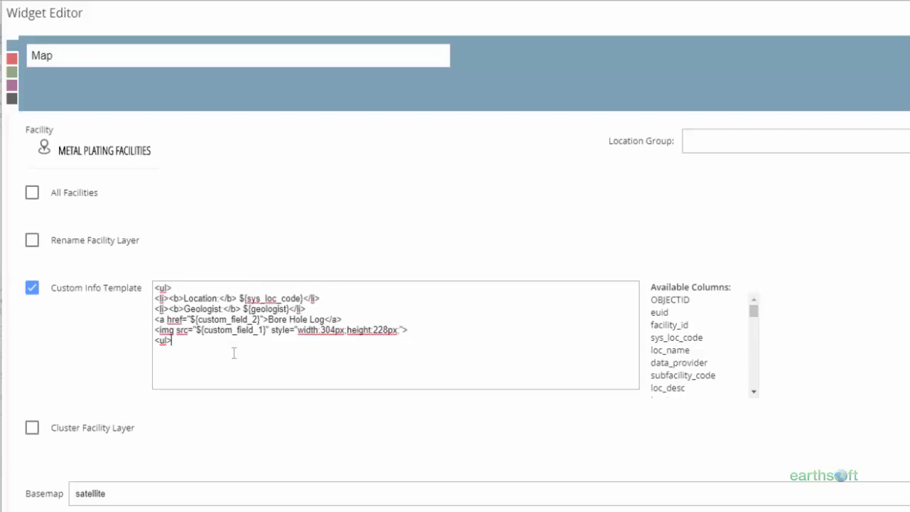
pyautogui.scroll(1, 209, 245)
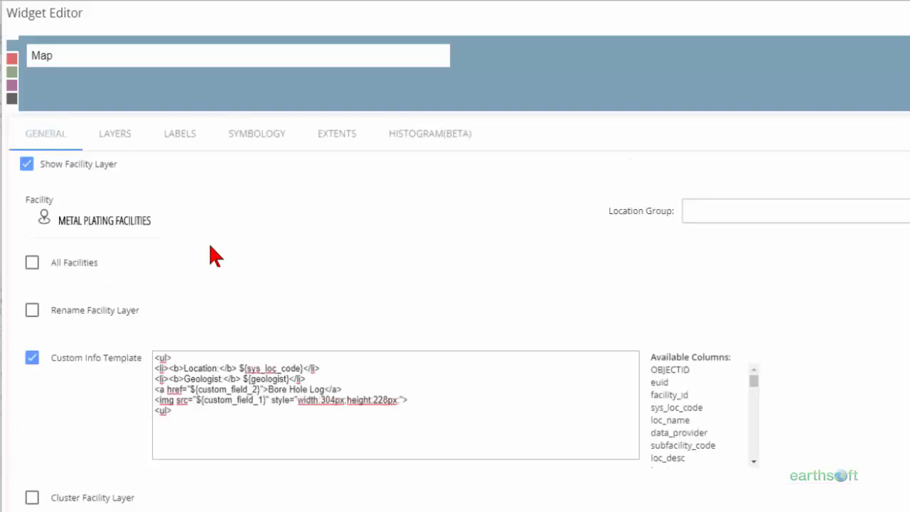
# Look through the Available Columns offered for the Custom Info Template and compare them with the fields used in its code.
pyautogui.scroll(-1, 209, 245)
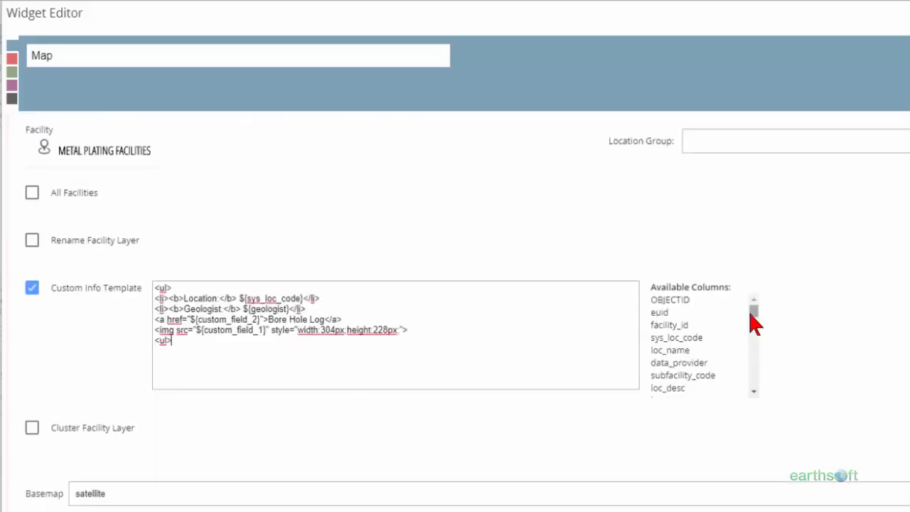
pyautogui.moveTo(753, 310); pyautogui.dragTo(763, 348)
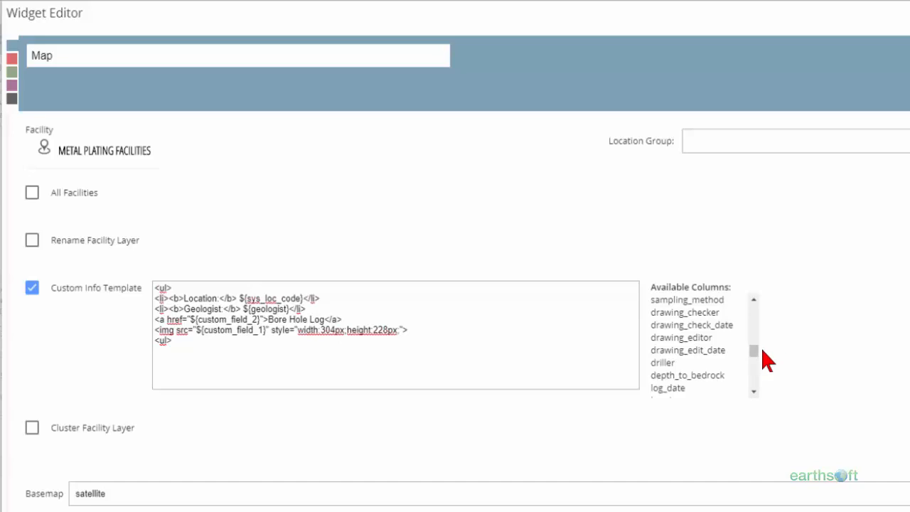
pyautogui.moveTo(757, 353); pyautogui.dragTo(757, 317)
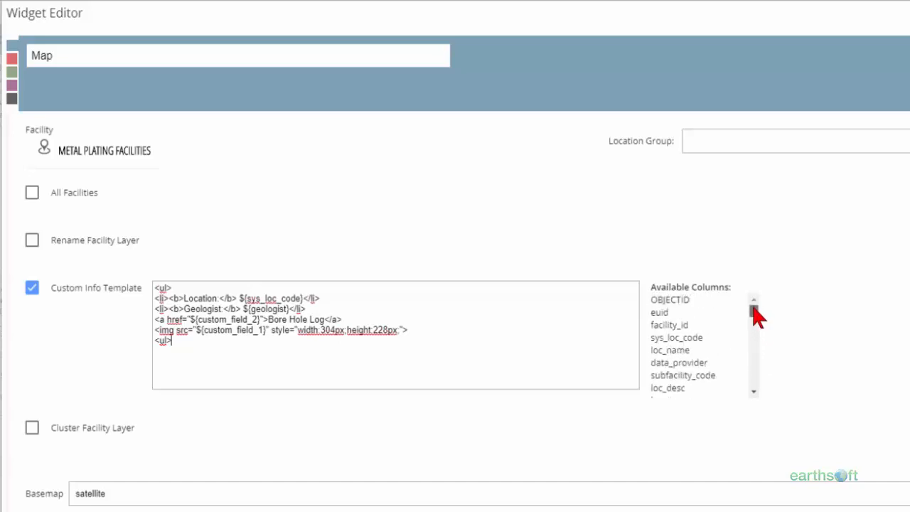
pyautogui.moveTo(754, 310); pyautogui.dragTo(755, 366)
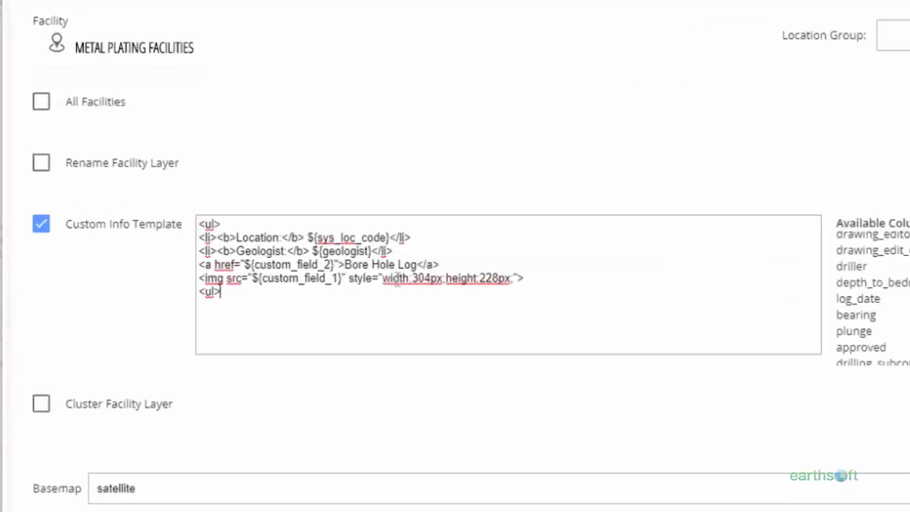
pyautogui.moveTo(253, 307); pyautogui.dragTo(189, 231)
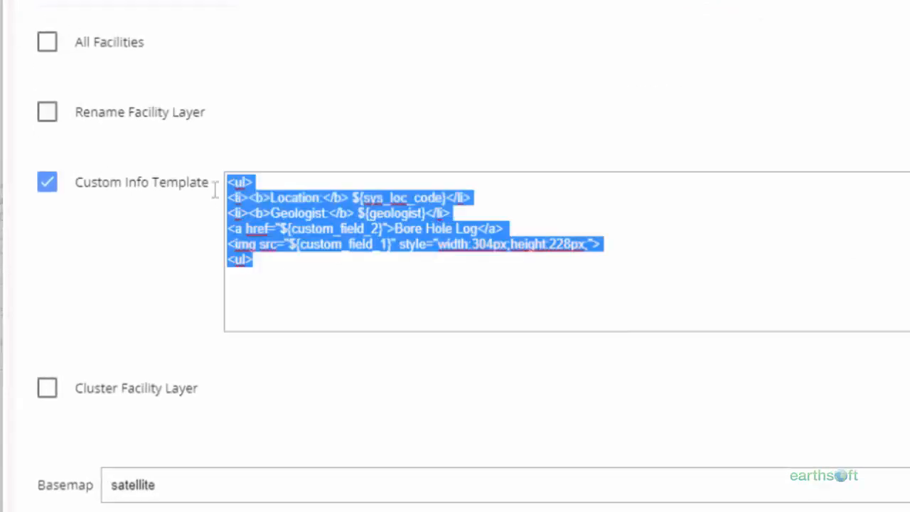
pyautogui.click(283, 266)
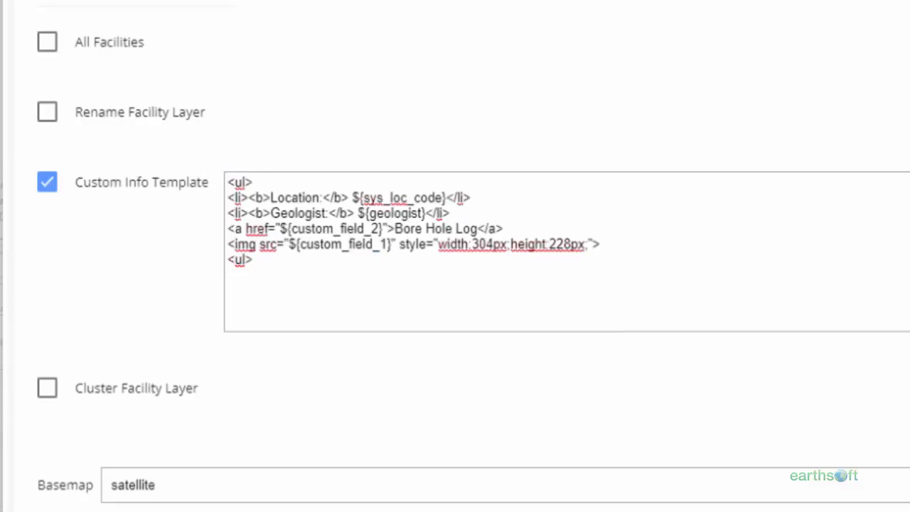
pyautogui.click(449, 125)
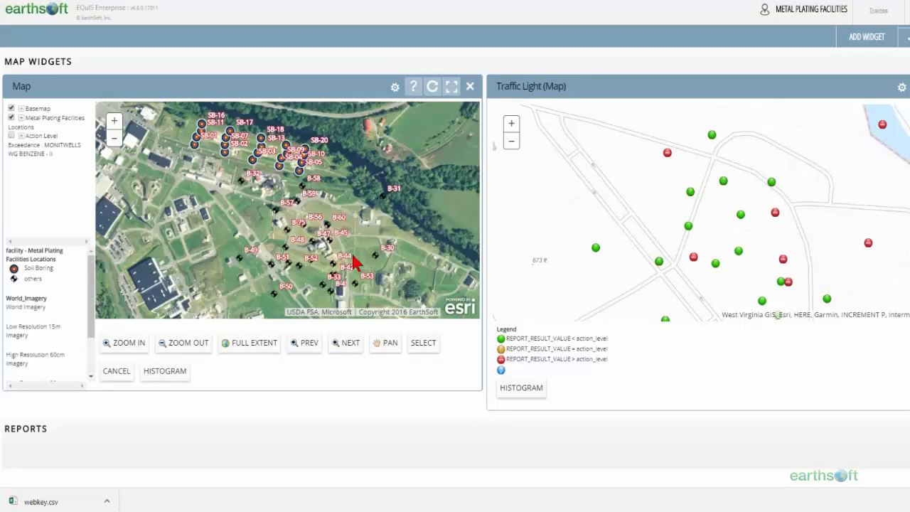
# Display the custom info popup for location B-30 on the Map widget.
pyautogui.click(375, 257)
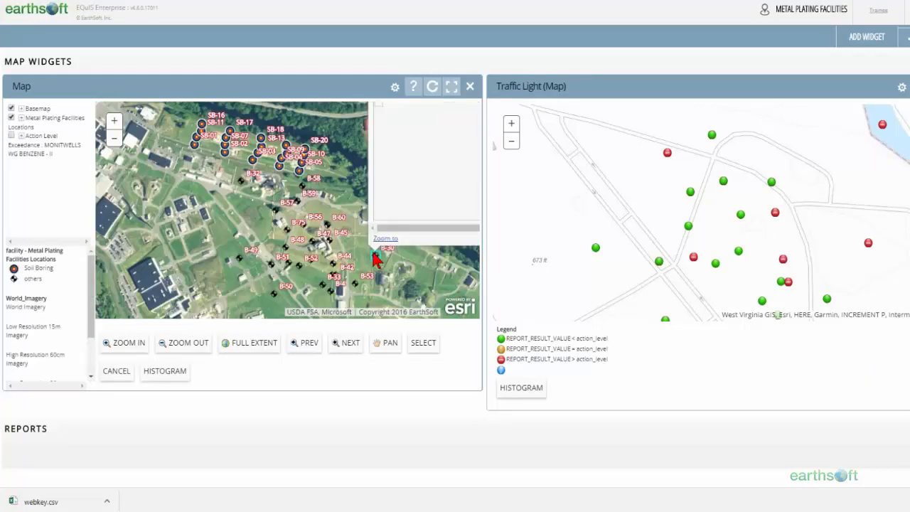
pyautogui.click(353, 234)
pyautogui.scroll(-1, 352, 228)
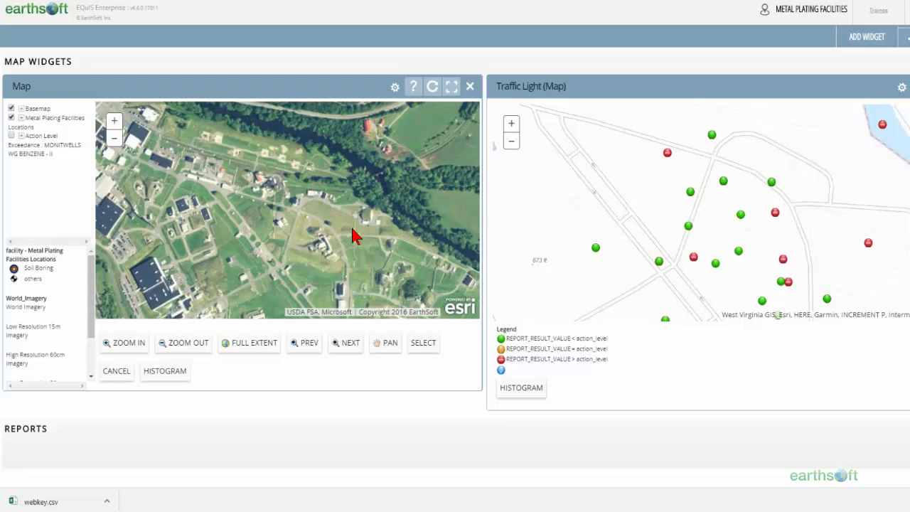
pyautogui.click(367, 213)
pyautogui.click(371, 240)
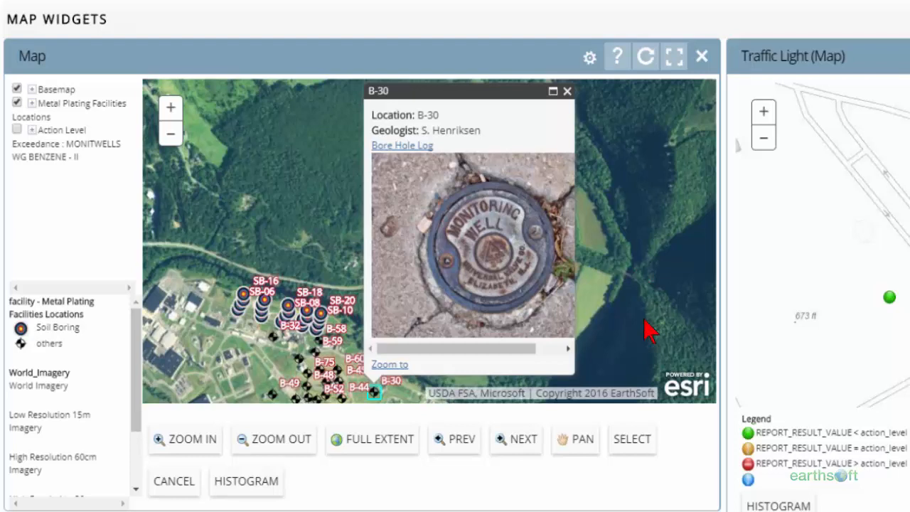
# Enable Cluster Facility Layer in the Map widget's editor and apply it to the dashboard map.
pyautogui.moveTo(644, 319); pyautogui.dragTo(645, 314)
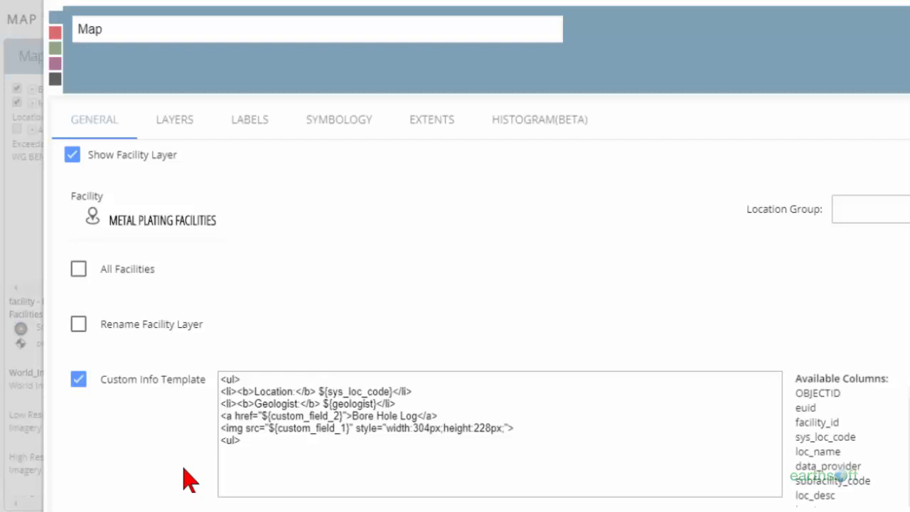
pyautogui.moveTo(183, 465); pyautogui.dragTo(203, 340)
pyautogui.scroll(-3, 369, 265)
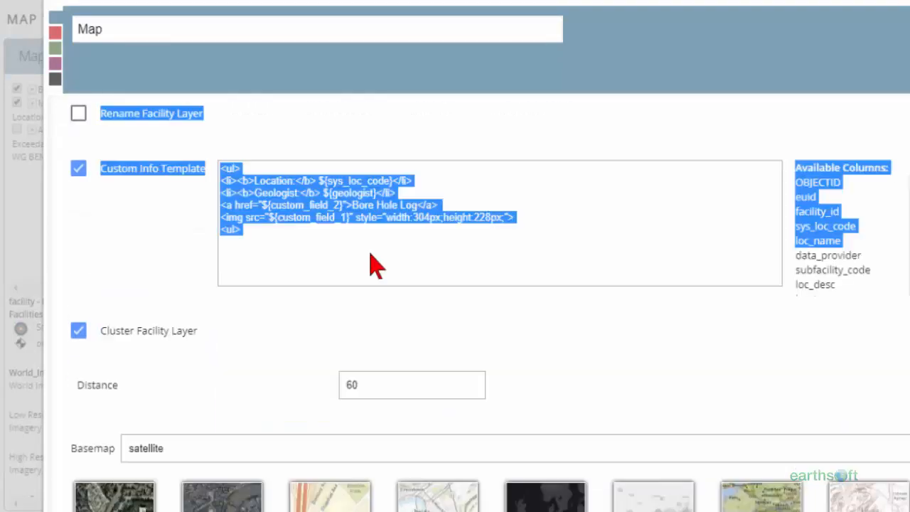
pyautogui.scroll(-1, 369, 265)
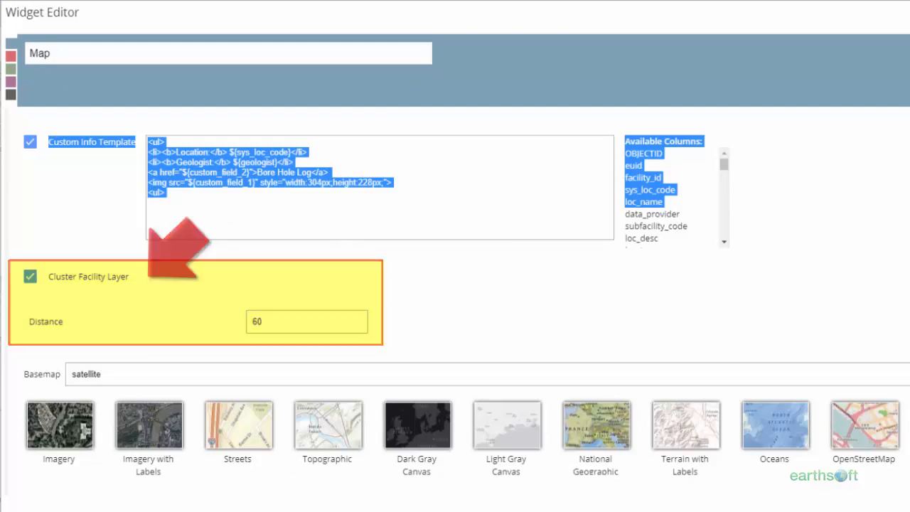
pyautogui.click(599, 431)
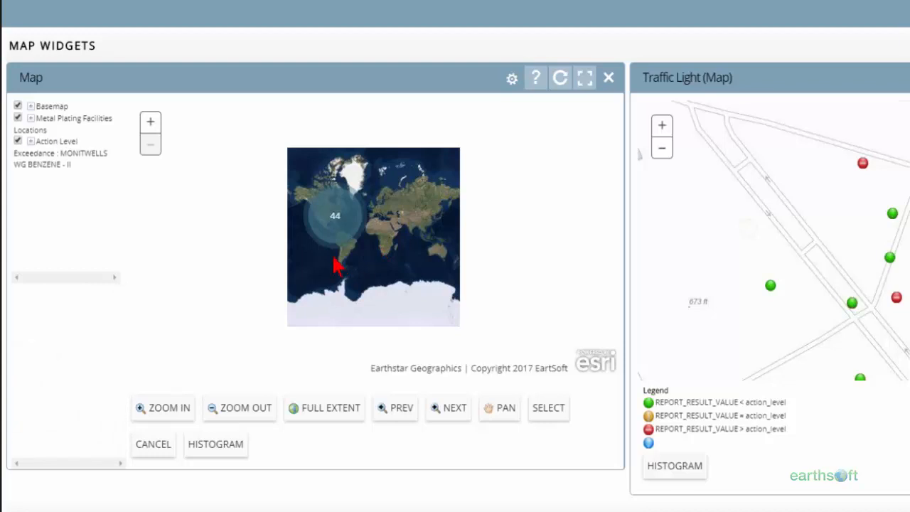
# Inspect the clustered facility locations at a closer scale and hide the Action Level Exceedance layer on the Map widget.
pyautogui.scroll(1, 331, 255)
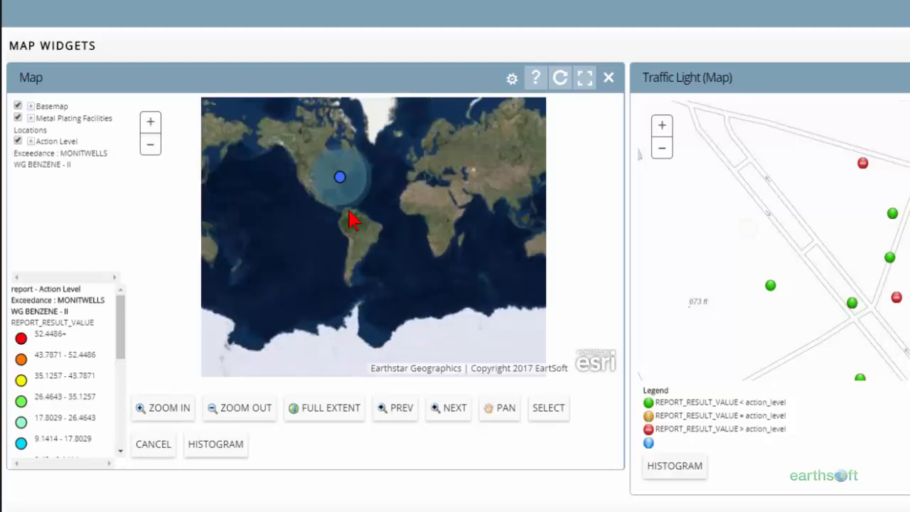
pyautogui.scroll(1, 358, 229)
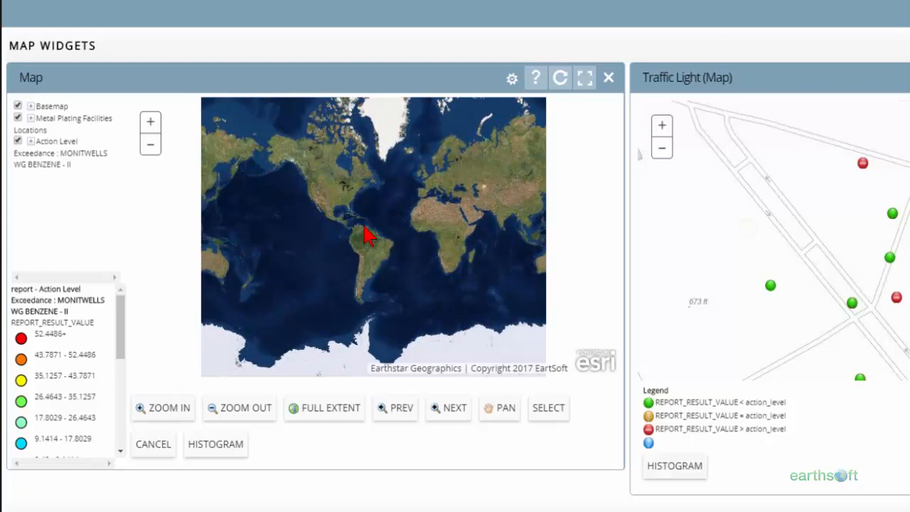
pyautogui.click(17, 141)
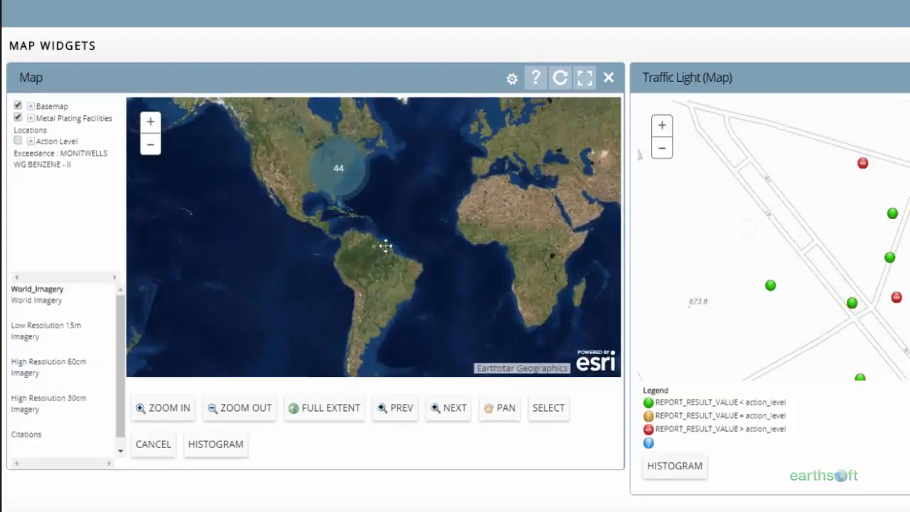
# Examine the Metal Plating Facilities location clusters at successive scales on the Map widget, from the continental view down to the site.
pyautogui.scroll(1, 384, 246)
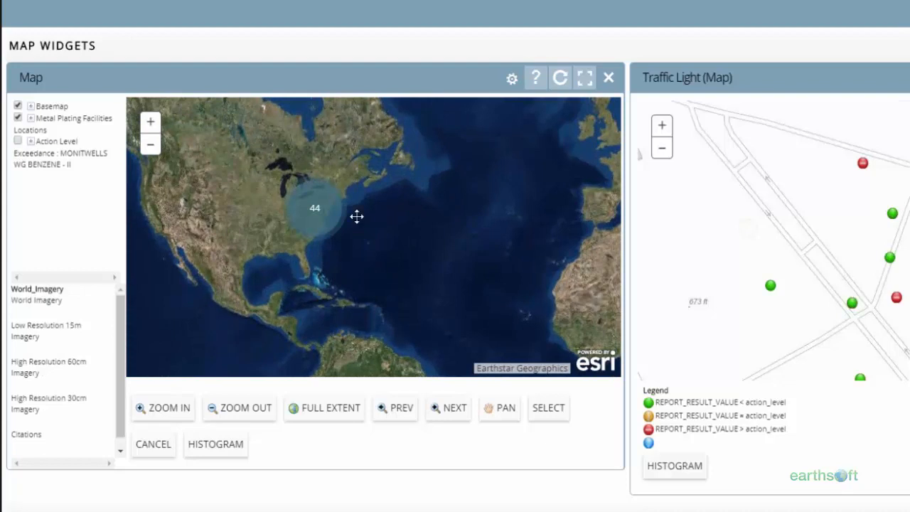
pyautogui.scroll(1, 343, 243)
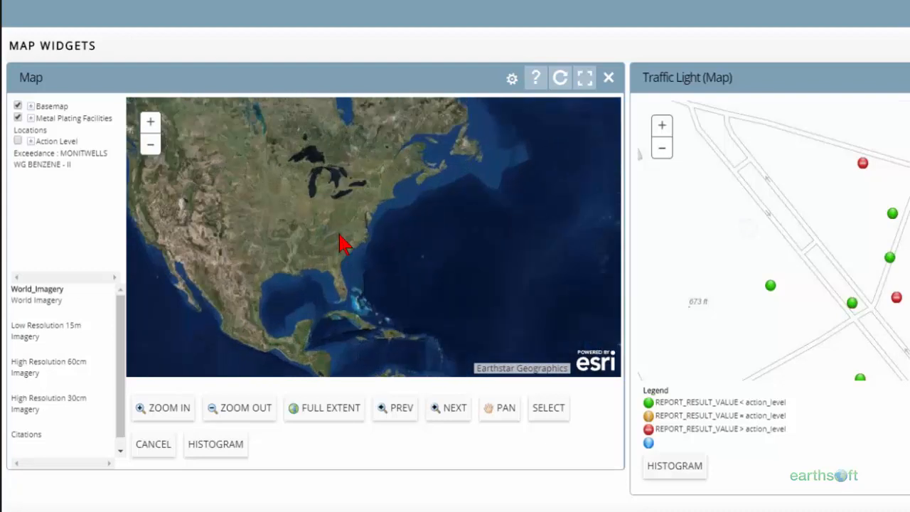
pyautogui.scroll(2, 343, 243)
pyautogui.scroll(-3, 361, 234)
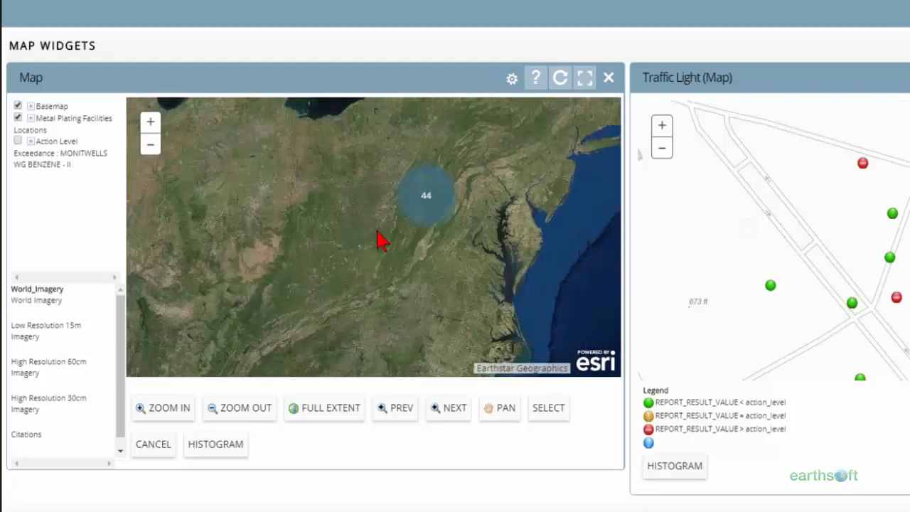
pyautogui.scroll(2, 427, 214)
pyautogui.moveTo(449, 188); pyautogui.dragTo(430, 273)
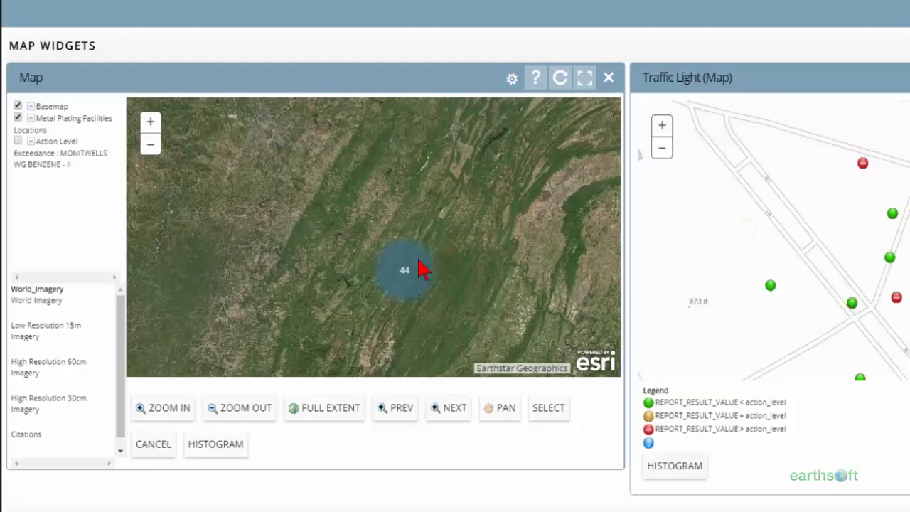
pyautogui.scroll(1, 432, 284)
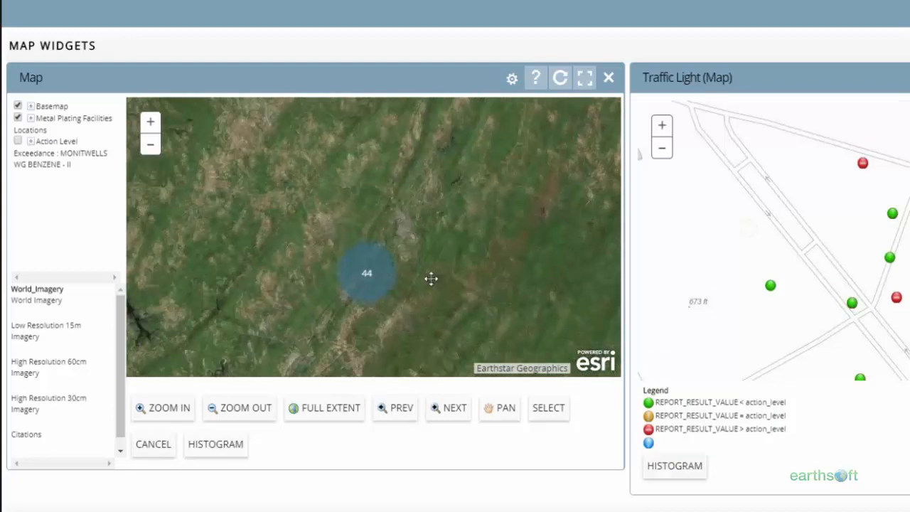
pyautogui.scroll(2, 432, 284)
pyautogui.moveTo(321, 269); pyautogui.dragTo(420, 265)
pyautogui.scroll(3, 420, 265)
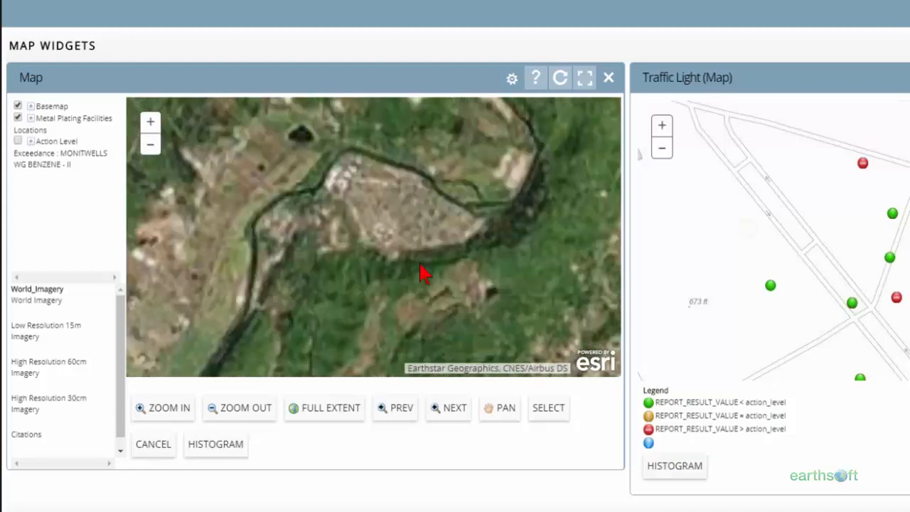
pyautogui.scroll(1, 419, 231)
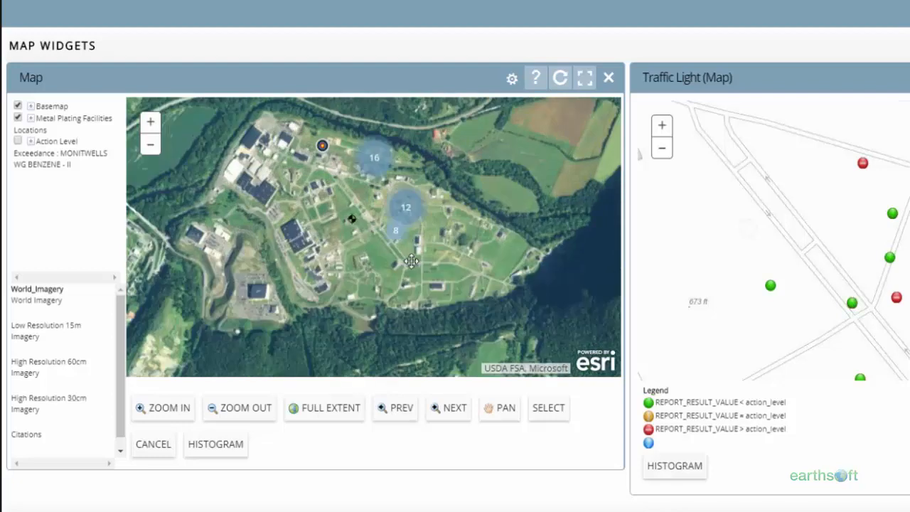
pyautogui.scroll(1, 368, 207)
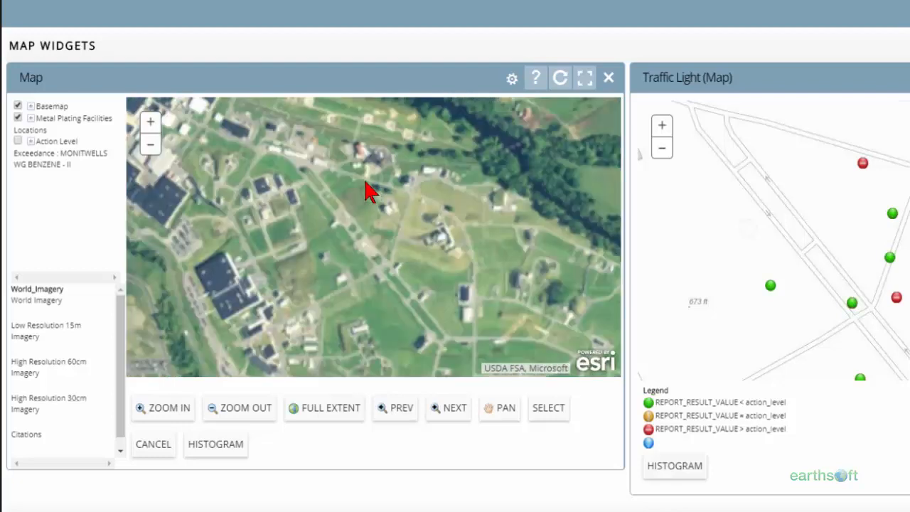
pyautogui.moveTo(366, 186); pyautogui.dragTo(357, 215)
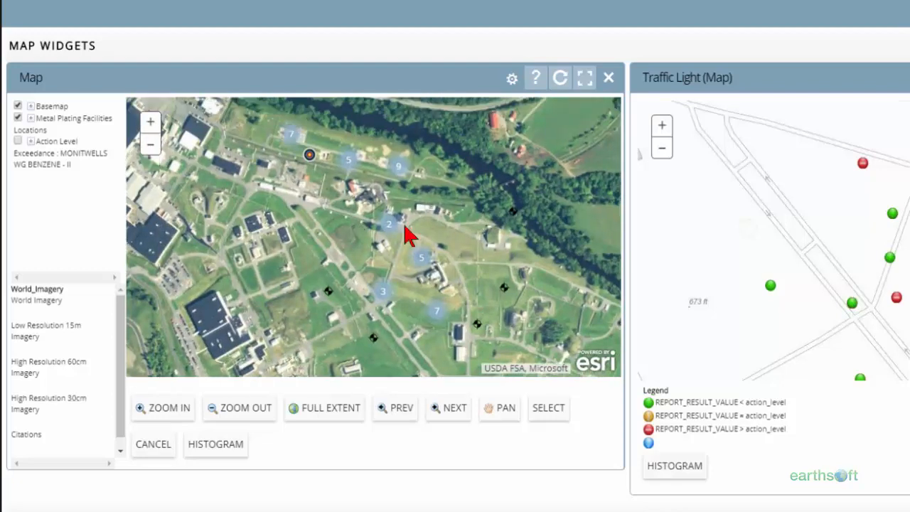
pyautogui.scroll(1, 406, 234)
pyautogui.scroll(-1, 410, 232)
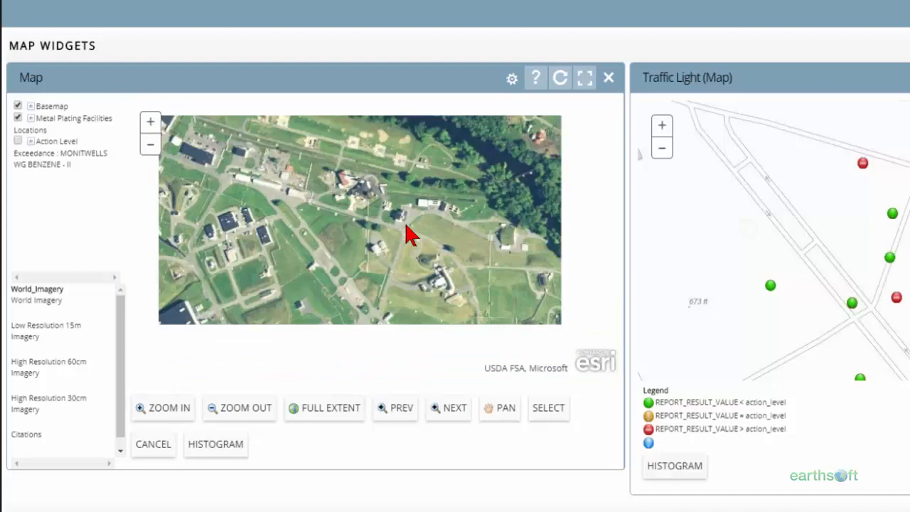
# Remove the Action Level Exceedance : MONITWELLS WG BENZENE - II layer from the Map widget's layers.
pyautogui.click(511, 78)
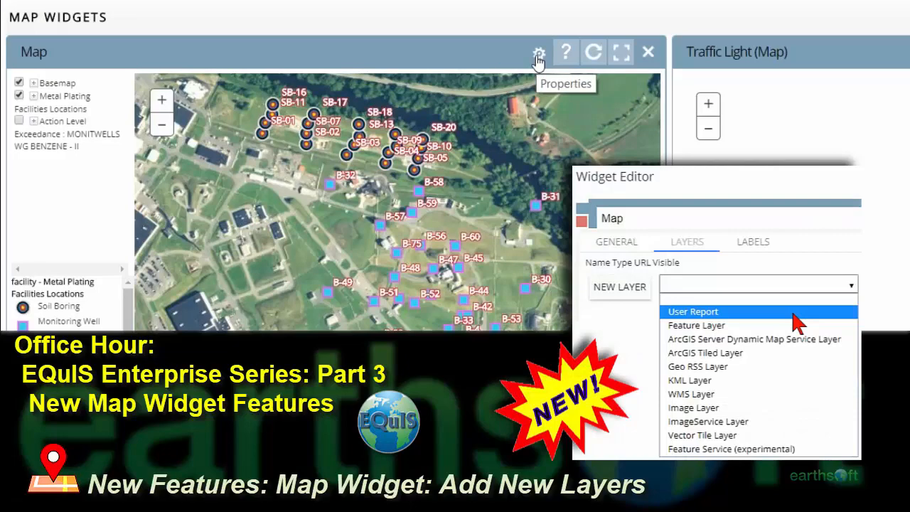
pyautogui.click(538, 61)
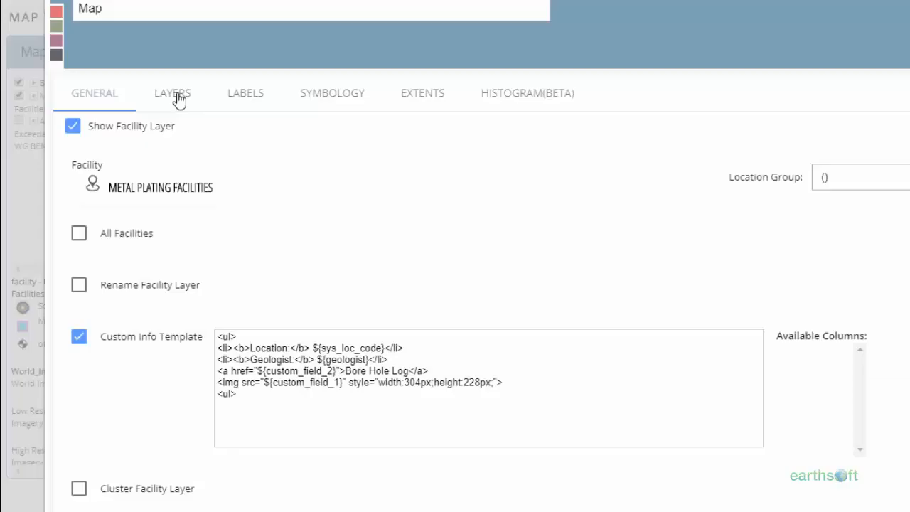
pyautogui.click(176, 98)
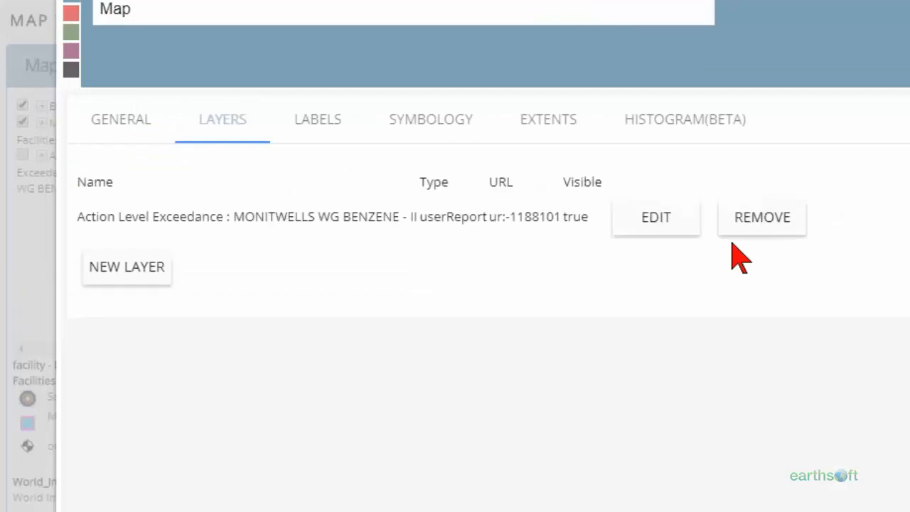
pyautogui.click(757, 226)
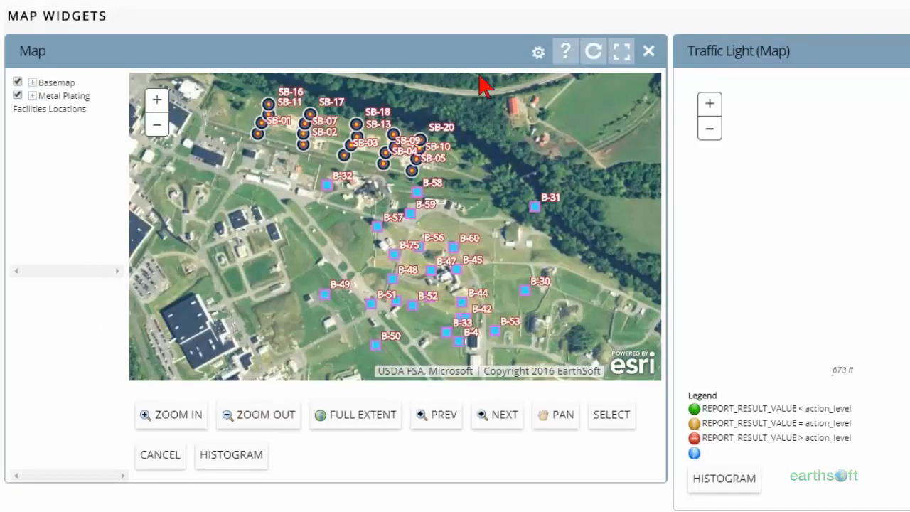
# Add a new layer in the Map widget's editor with User Report as its layer type.
pyautogui.click(538, 52)
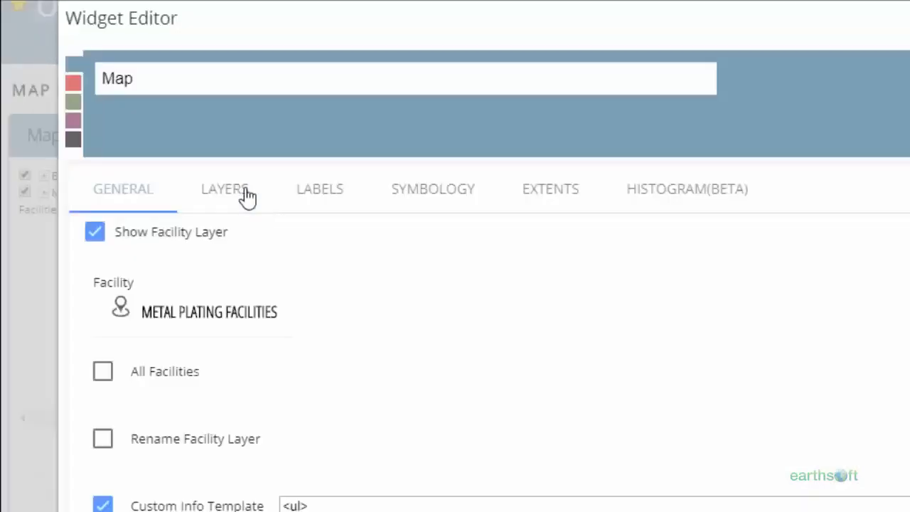
pyautogui.click(243, 193)
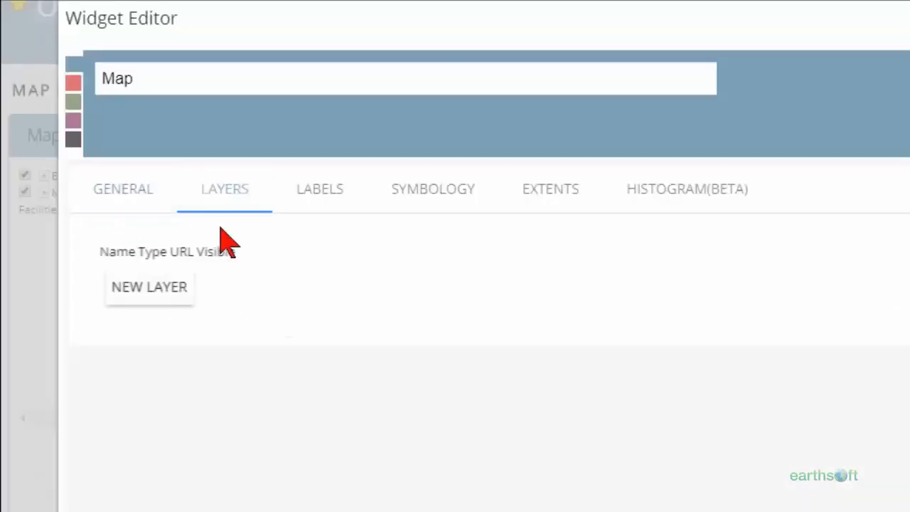
pyautogui.click(158, 301)
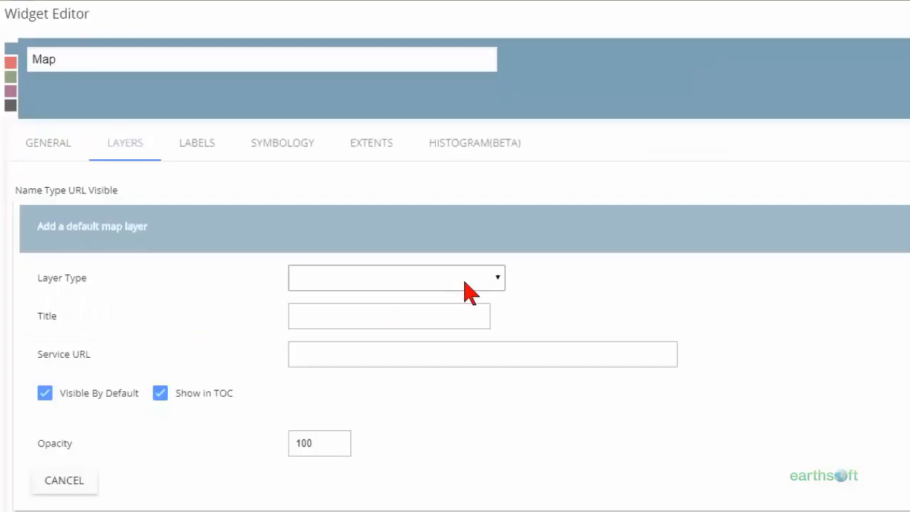
pyautogui.click(677, 370)
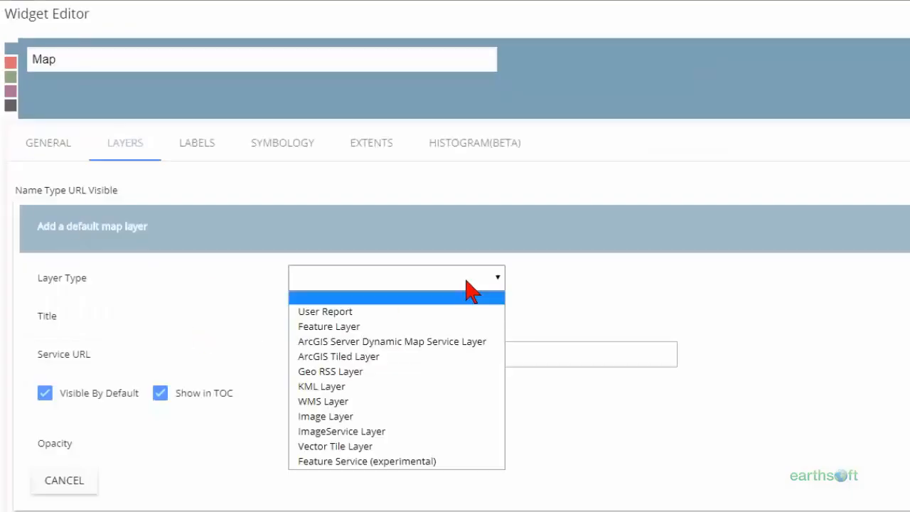
pyautogui.click(435, 313)
# Enter a title for the new layer and assign it the favorite report Action Level Exceedance : MONITWELLS WG BENZENE - II.
pyautogui.click(297, 320)
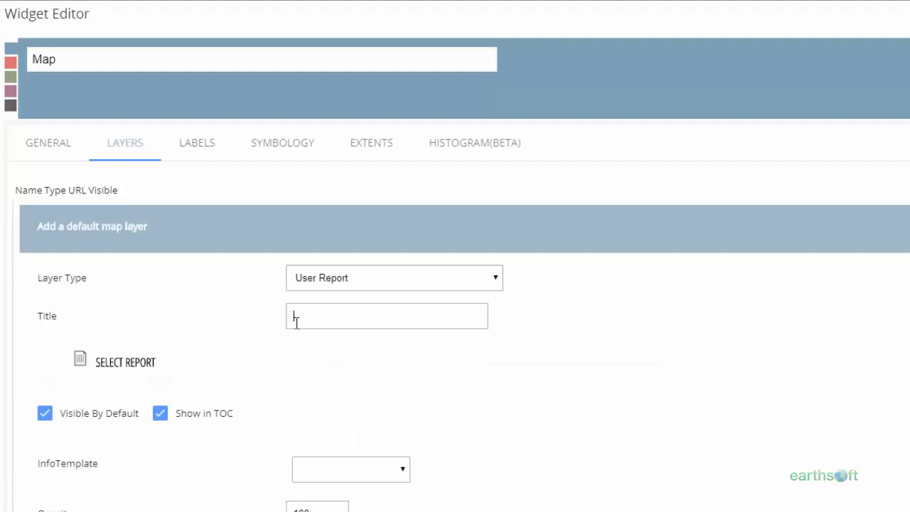
pyautogui.write('Office Hours - Nivi')
pyautogui.click(135, 367)
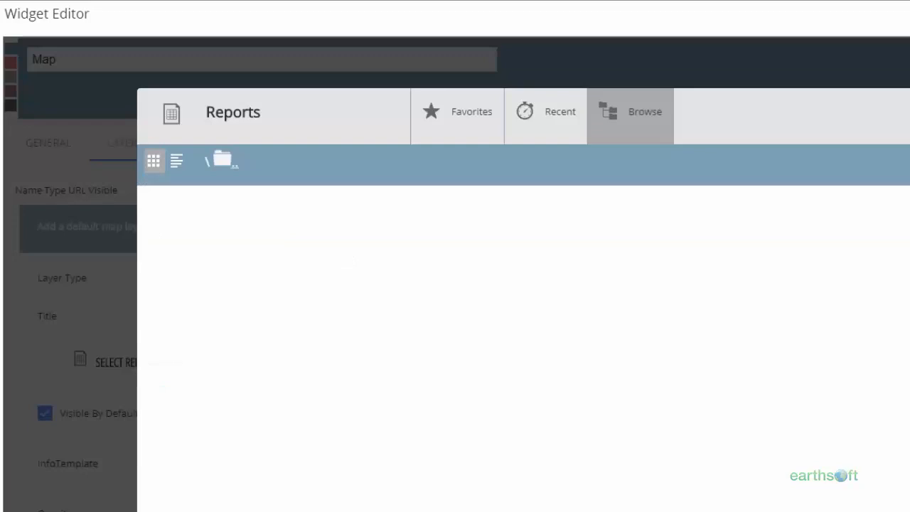
pyautogui.click(483, 118)
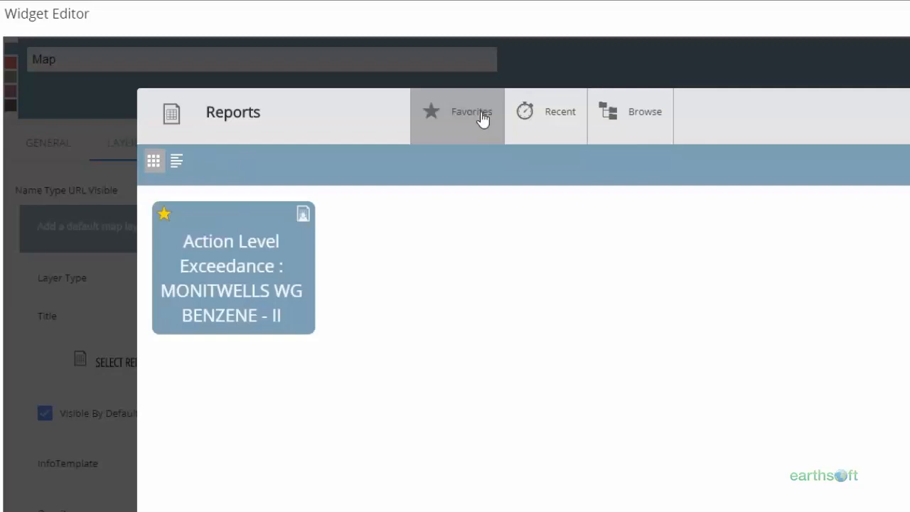
pyautogui.click(238, 316)
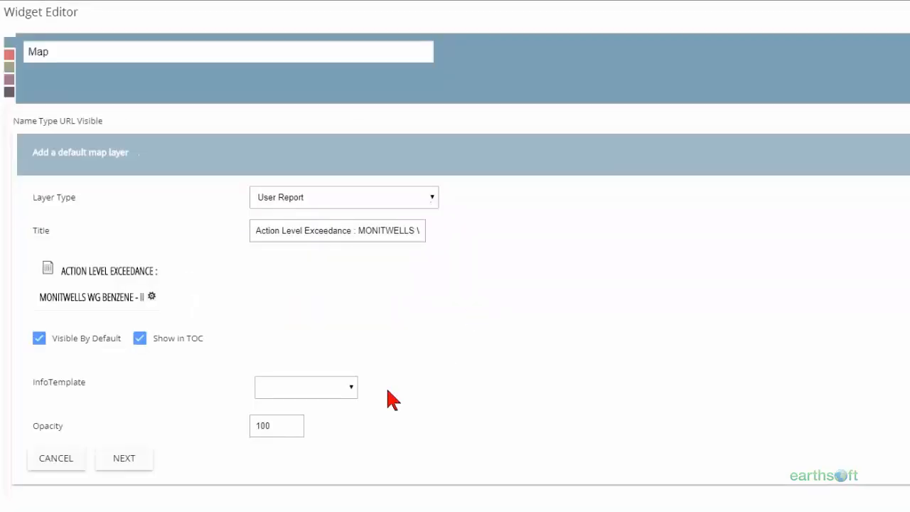
# Set the report layer's InfoTemplate to Time Series Chart and proceed to its symbology settings.
pyautogui.click(351, 378)
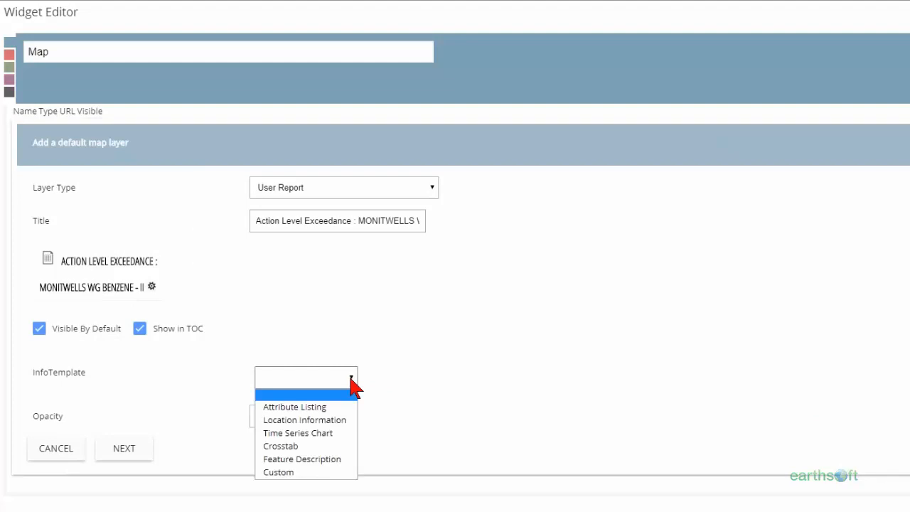
pyautogui.click(327, 420)
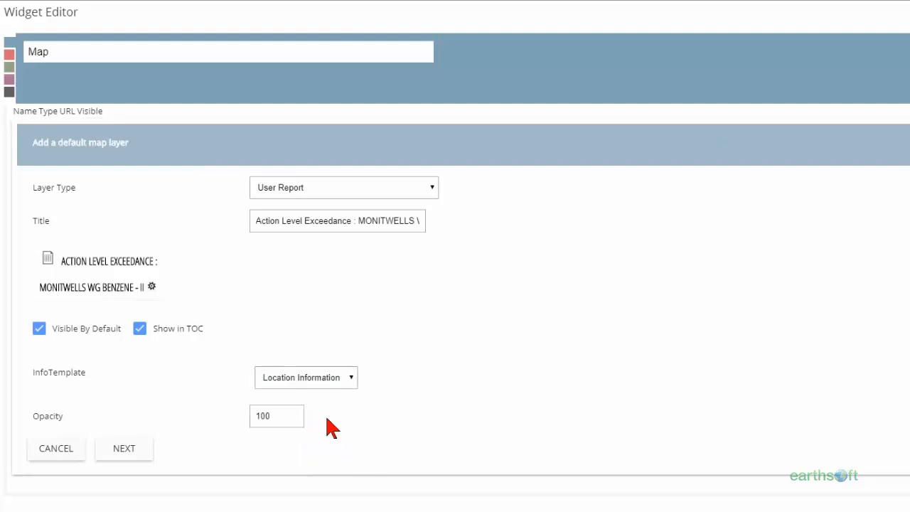
pyautogui.click(346, 378)
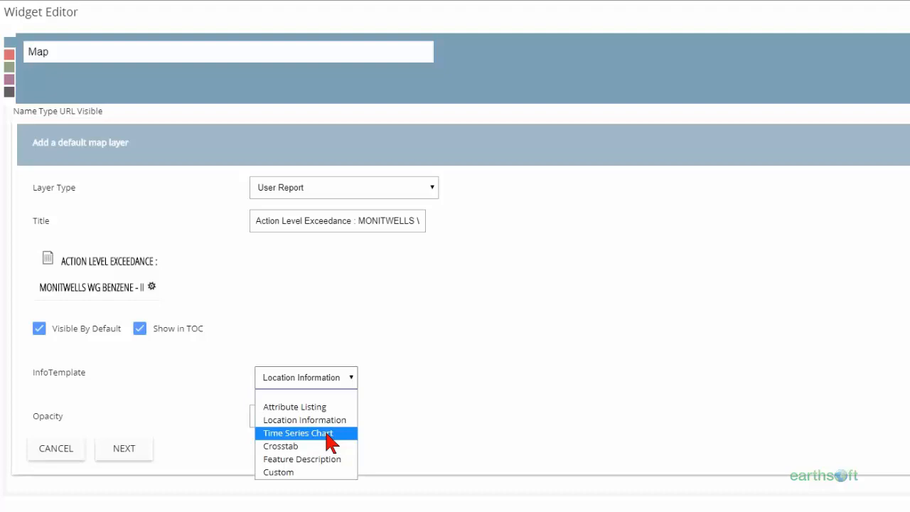
pyautogui.click(329, 435)
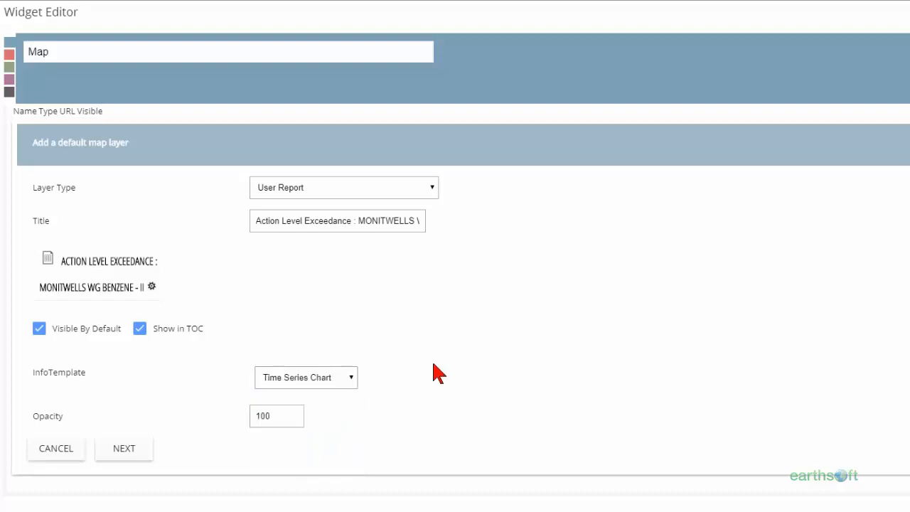
pyautogui.click(143, 453)
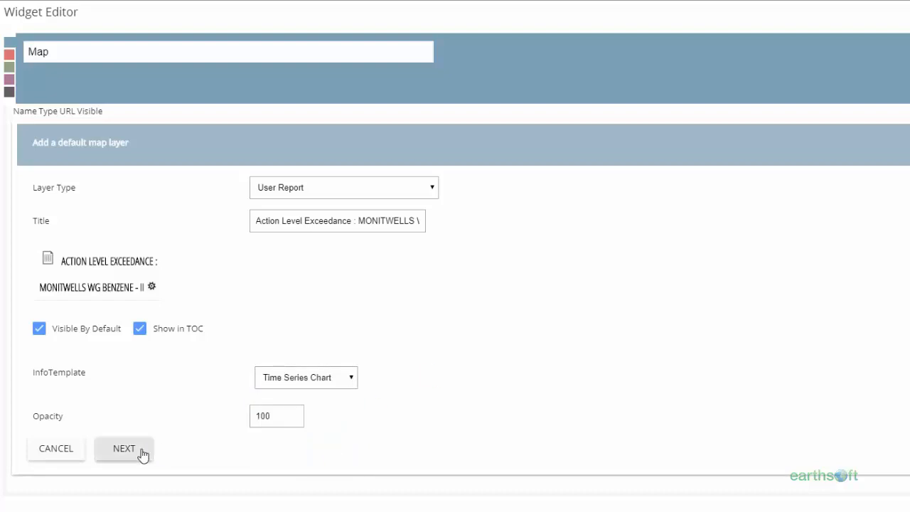
# Set the report layer's symbology to Class Breaks with Simple Marker Symbol as the default symbol type.
pyautogui.click(239, 243)
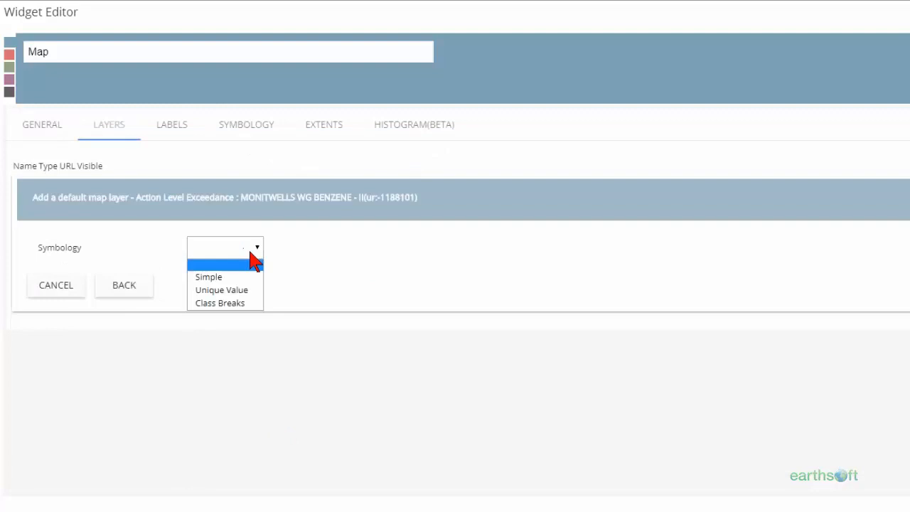
pyautogui.click(246, 302)
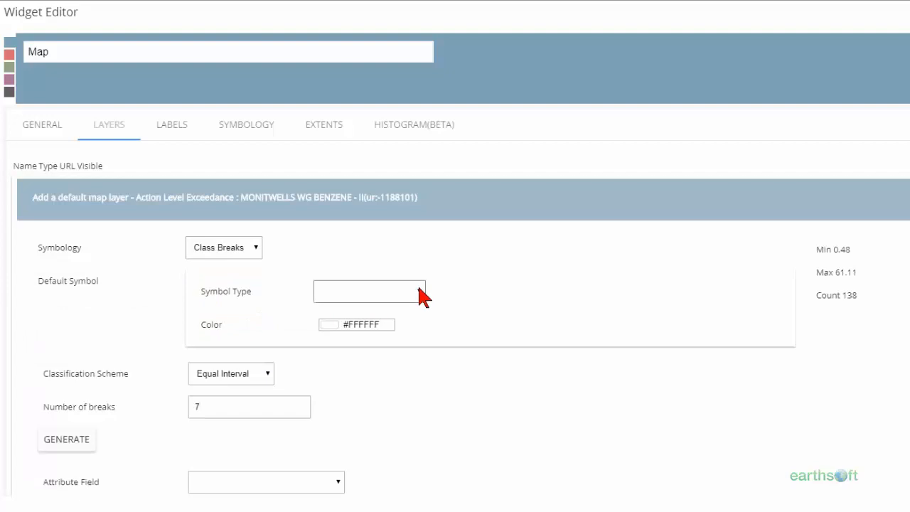
pyautogui.click(420, 291)
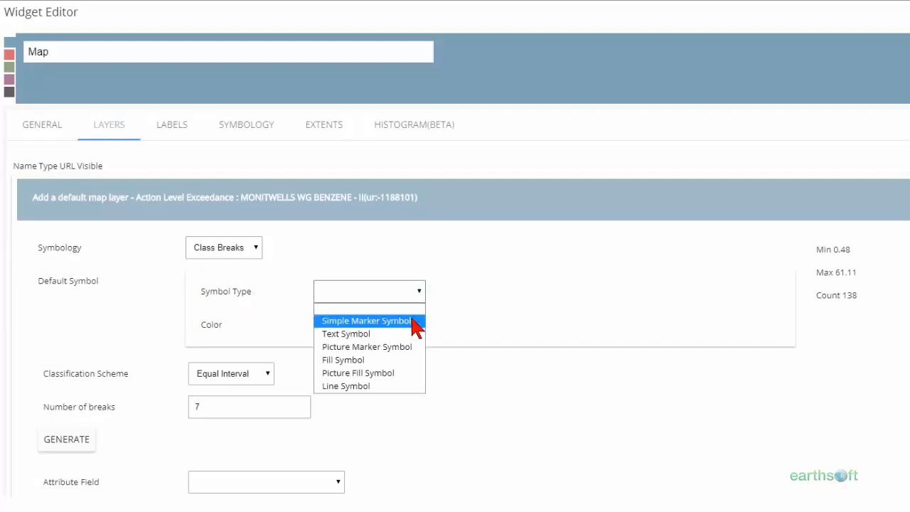
pyautogui.click(415, 323)
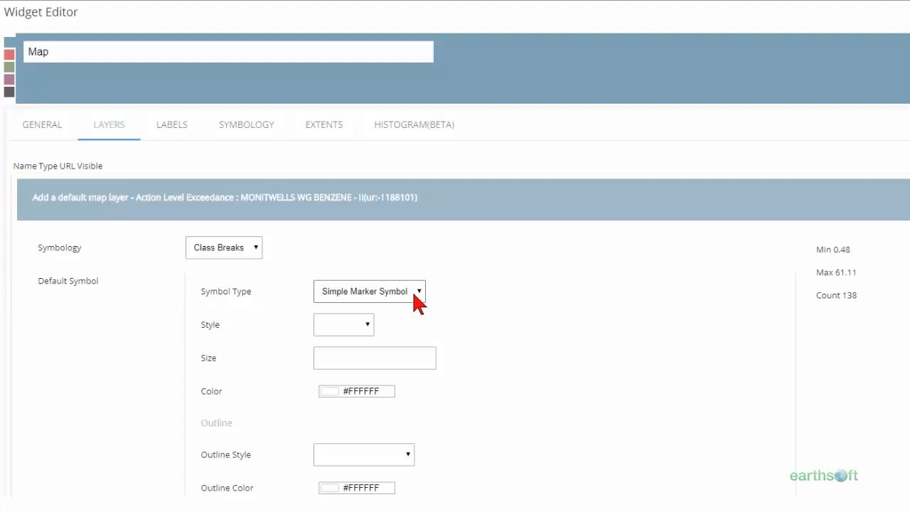
# Review the other default symbol types, keep Simple Marker Symbol, and set its style to Diamond.
pyautogui.click(414, 296)
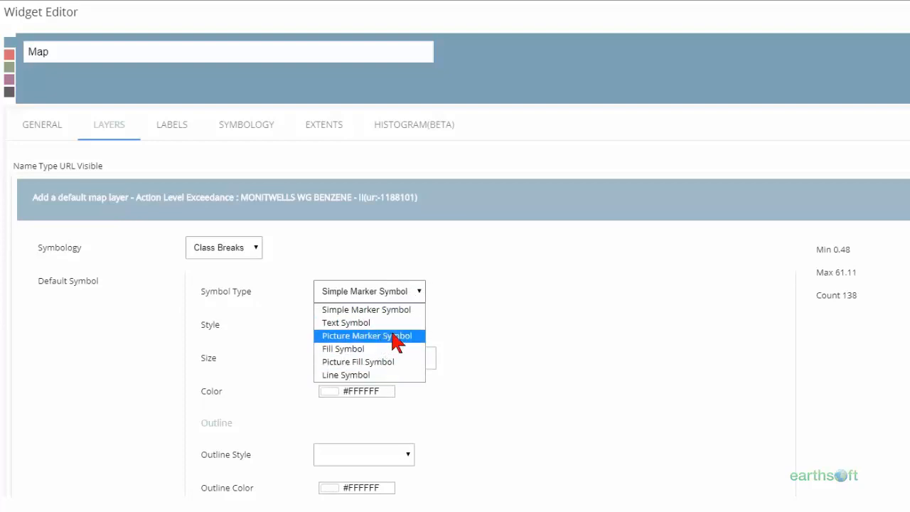
pyautogui.click(499, 282)
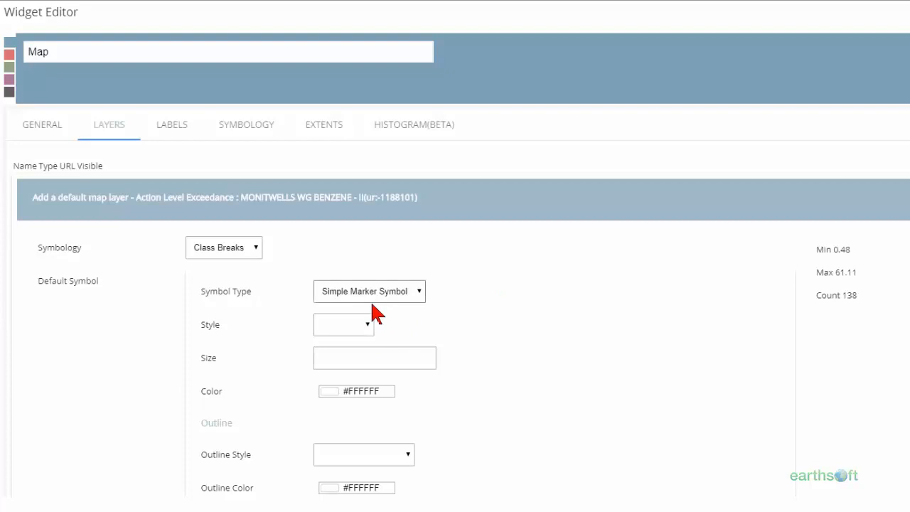
pyautogui.click(416, 293)
pyautogui.click(451, 295)
pyautogui.click(368, 324)
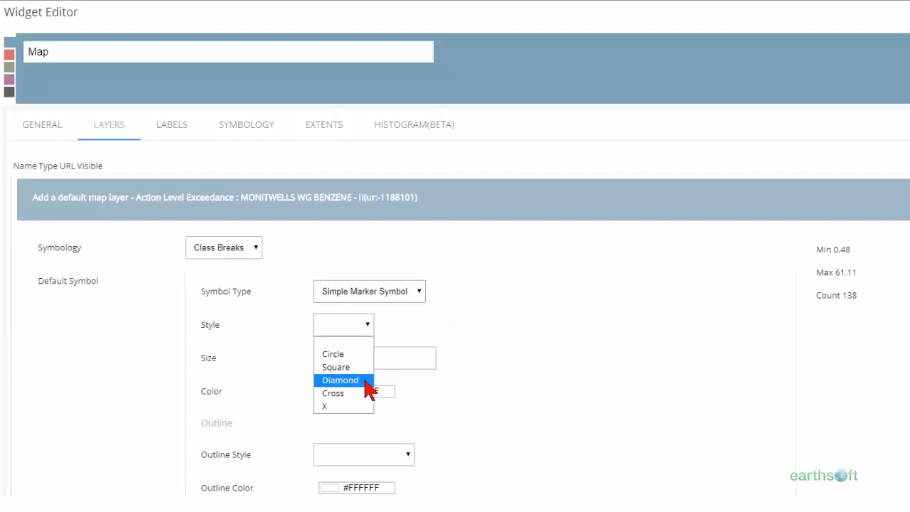
pyautogui.click(340, 380)
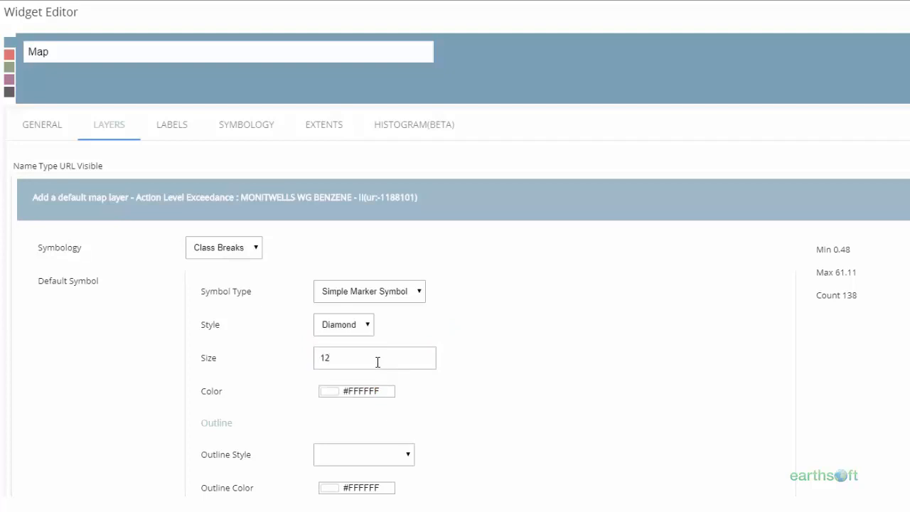
# Set the default diamond marker's fill color to #E21758.
pyautogui.click(334, 392)
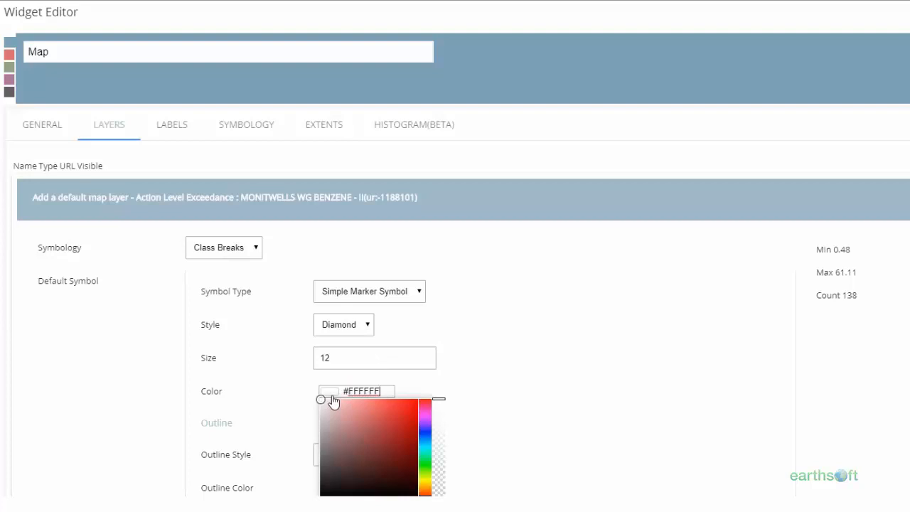
pyautogui.click(424, 402)
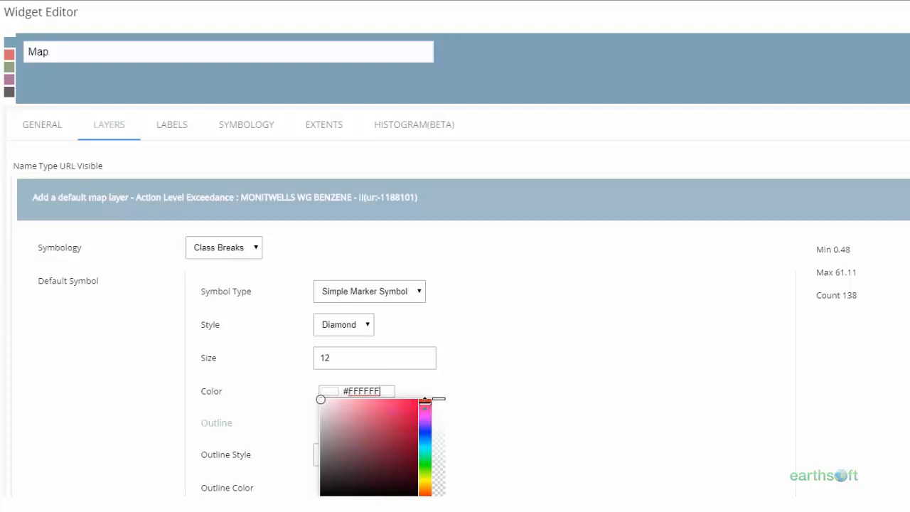
pyautogui.moveTo(320, 399); pyautogui.dragTo(408, 410)
pyautogui.click(424, 404)
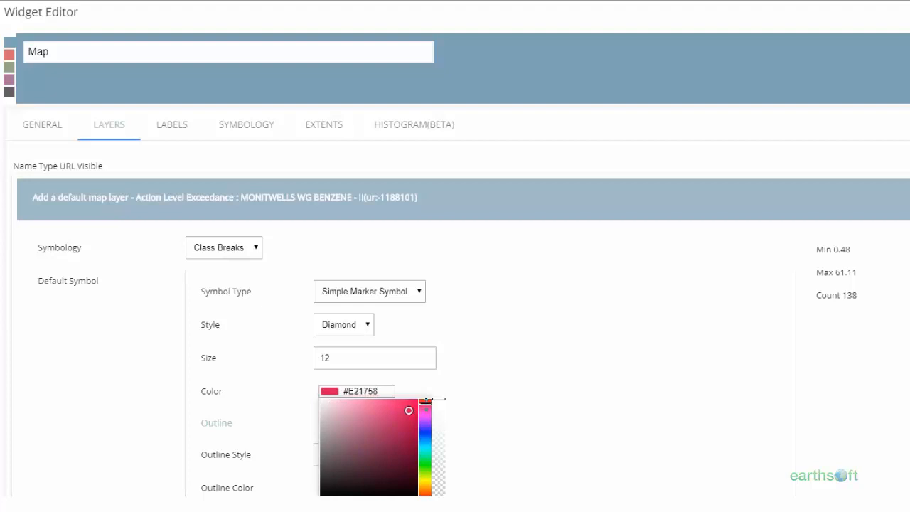
pyautogui.click(434, 395)
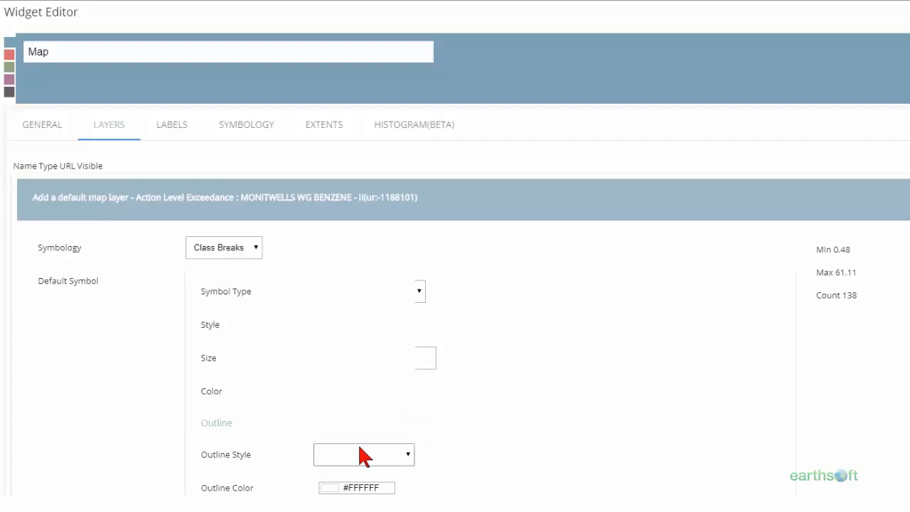
# Give the default marker a Solid outline in #FFFFFF with an outline width of 2, and save the symbol.
pyautogui.scroll(-2, 479, 427)
pyautogui.click(407, 324)
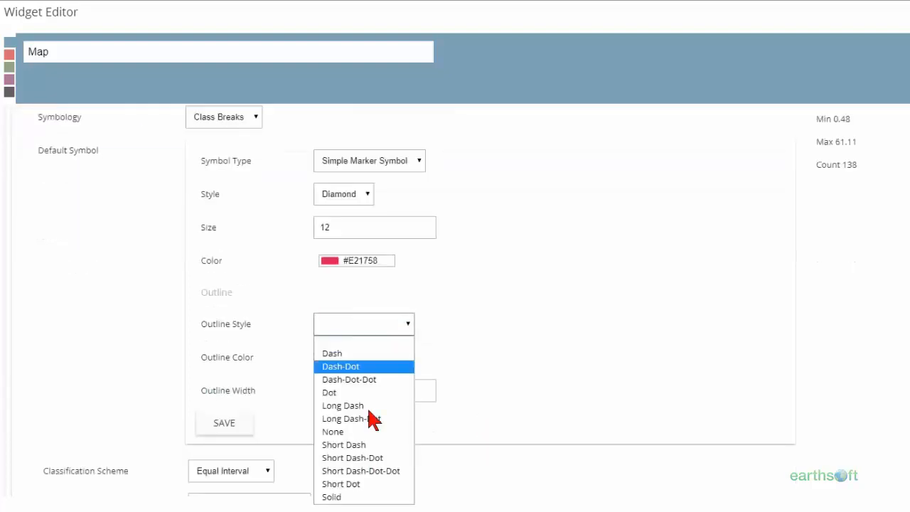
pyautogui.click(353, 496)
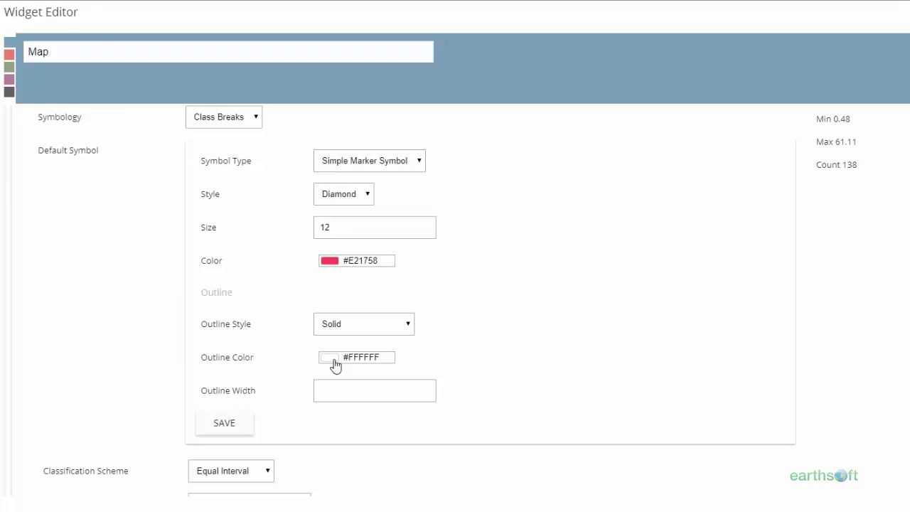
pyautogui.click(334, 358)
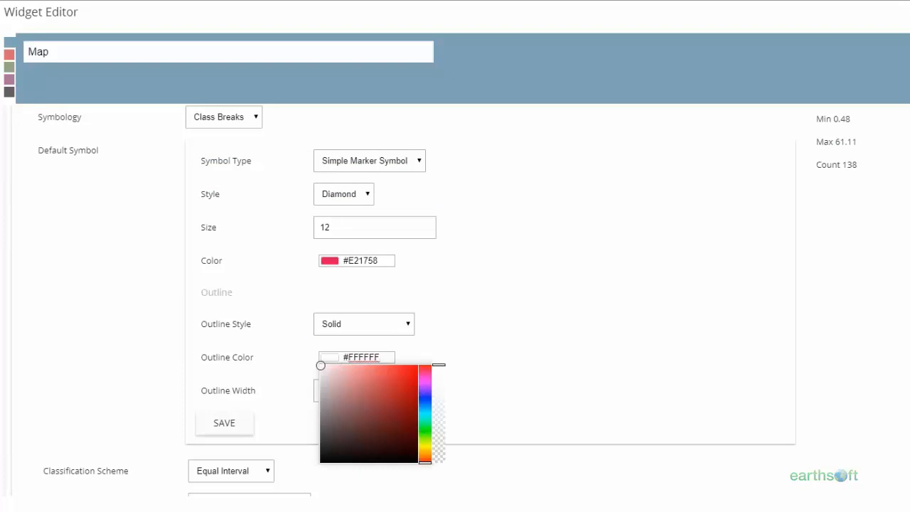
pyautogui.click(327, 374)
pyautogui.moveTo(321, 369); pyautogui.dragTo(315, 366)
pyautogui.click(487, 334)
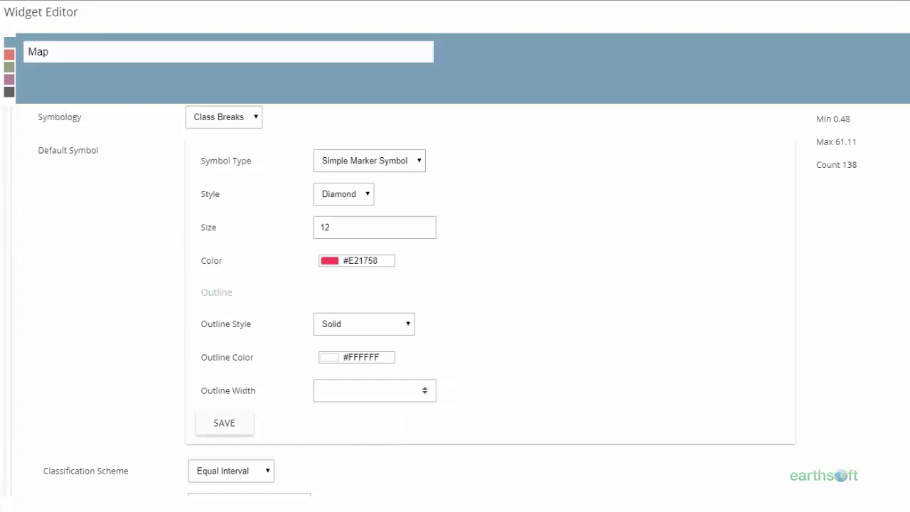
pyautogui.write('2')
pyautogui.click(225, 425)
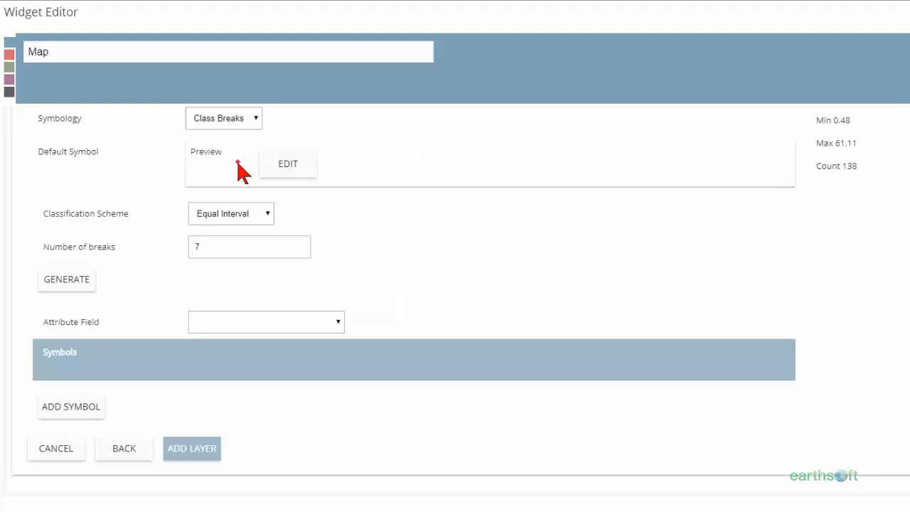
# Reopen the default symbol for editing, set its size to 16, and save it.
pyautogui.click(279, 170)
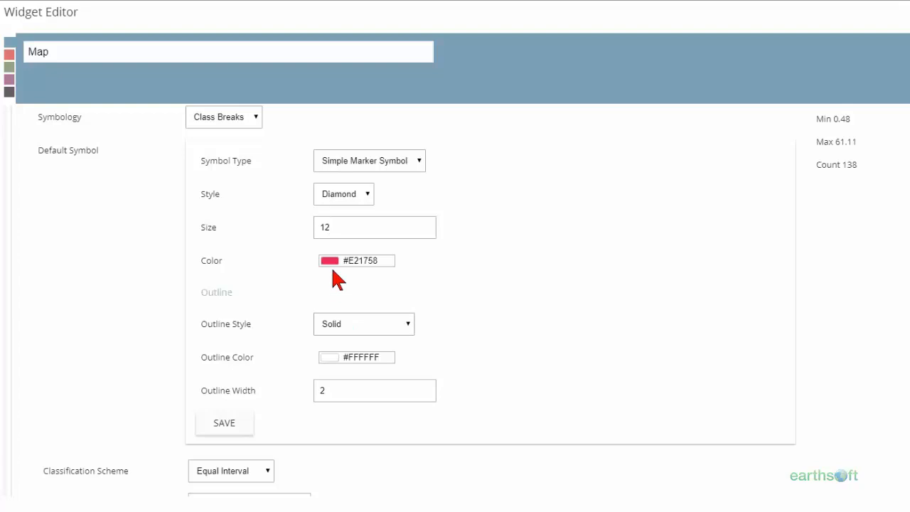
pyautogui.moveTo(331, 228); pyautogui.dragTo(319, 229)
pyautogui.write('16')
pyautogui.click(239, 426)
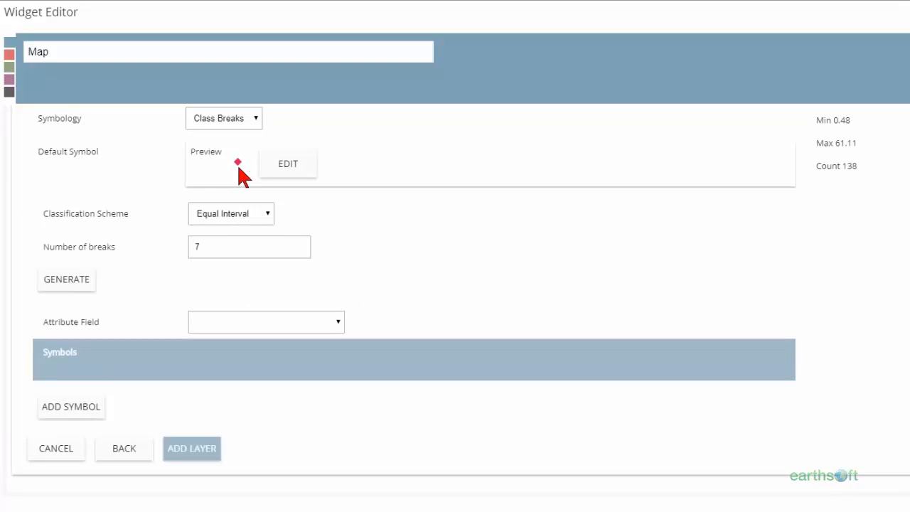
# Generate the class break symbols using the Equal Interval scheme with 7 breaks, and review the resulting ranges.
pyautogui.click(263, 222)
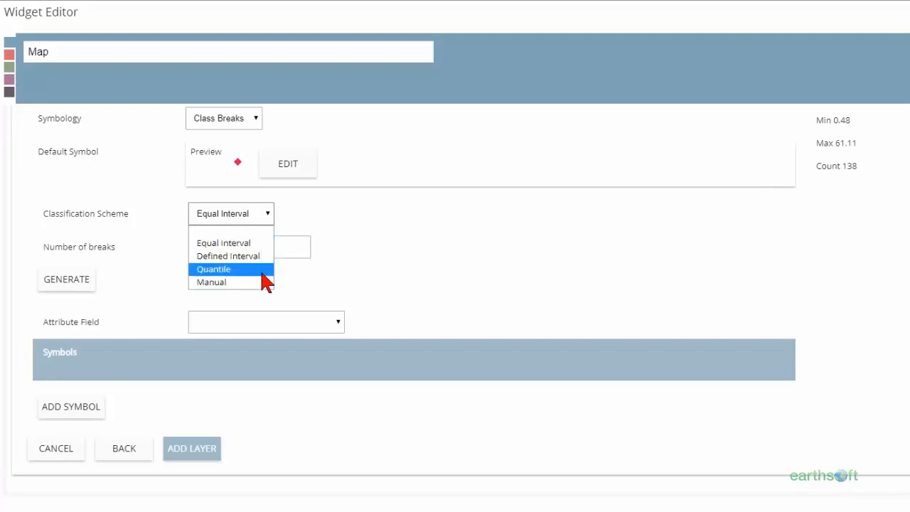
pyautogui.click(254, 245)
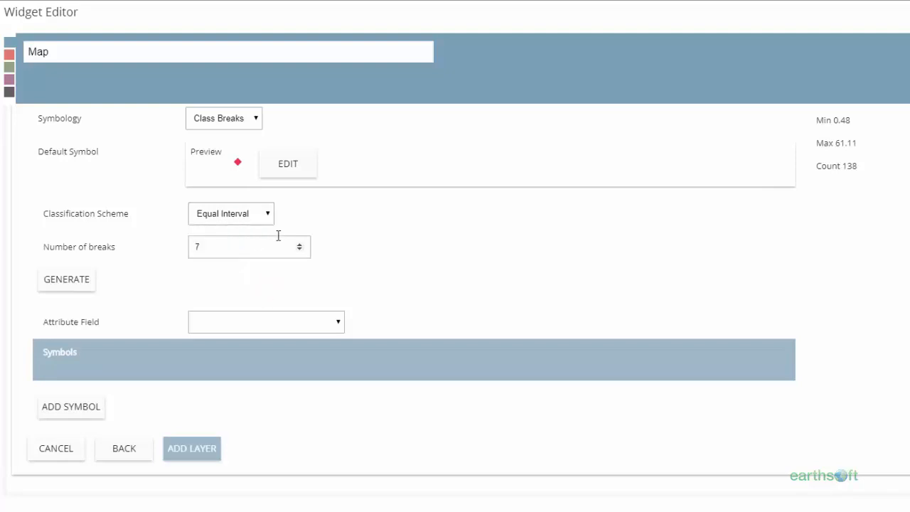
pyautogui.click(87, 280)
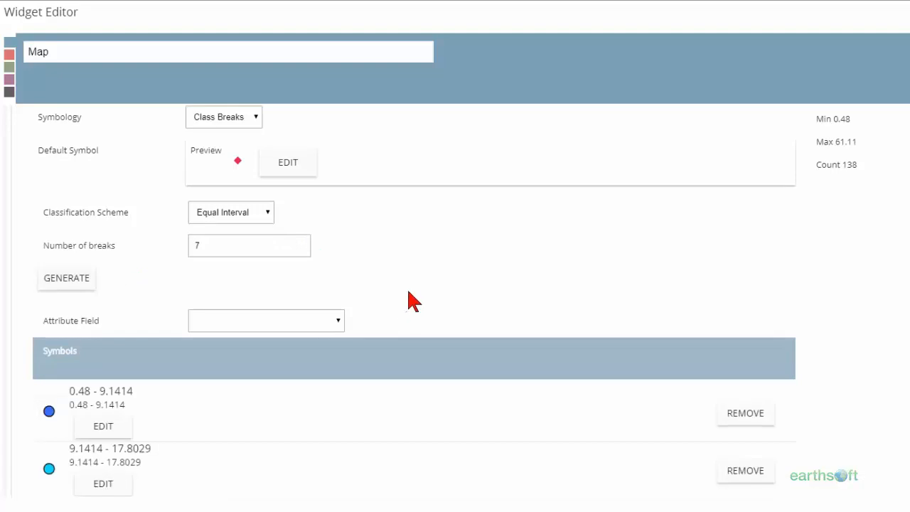
pyautogui.scroll(-2, 111, 199)
pyautogui.scroll(-2, 143, 284)
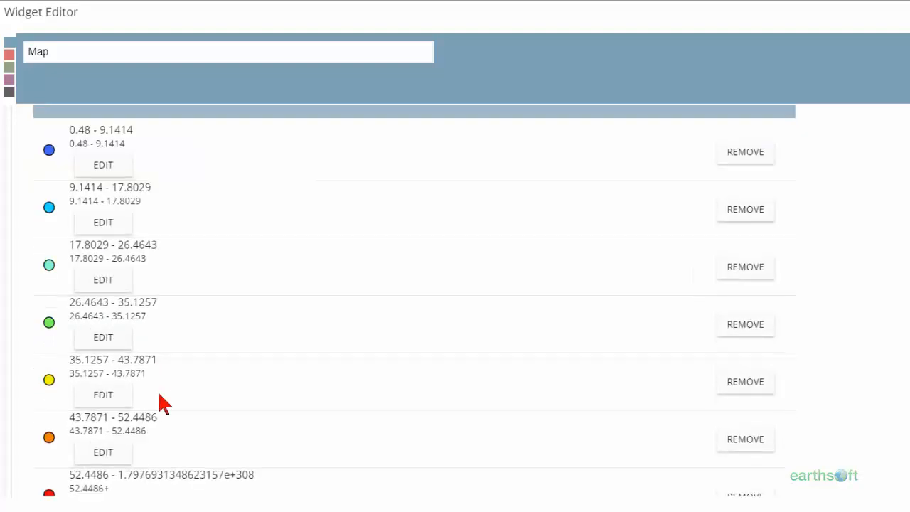
pyautogui.scroll(-2, 167, 406)
pyautogui.scroll(5, 168, 412)
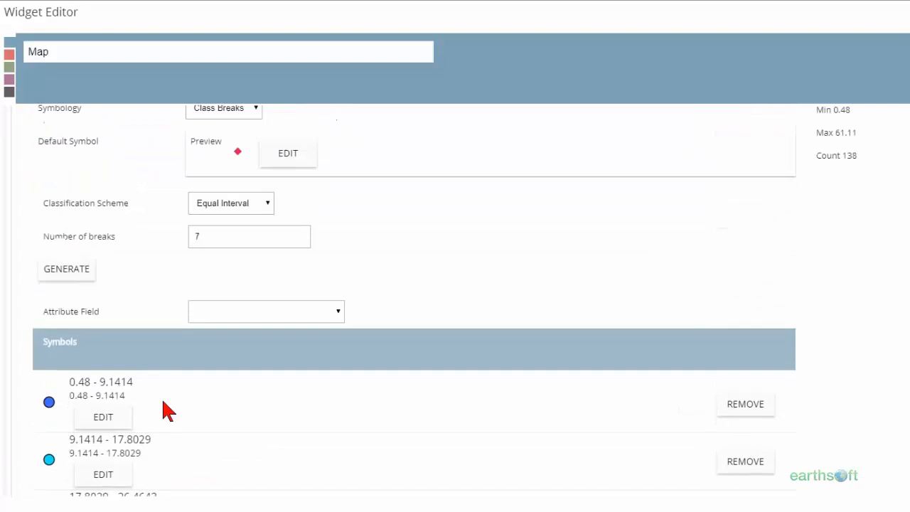
# Review the Attribute Field options without choosing one, and add the configured report layer to the map.
pyautogui.scroll(-1, 163, 406)
pyautogui.click(328, 251)
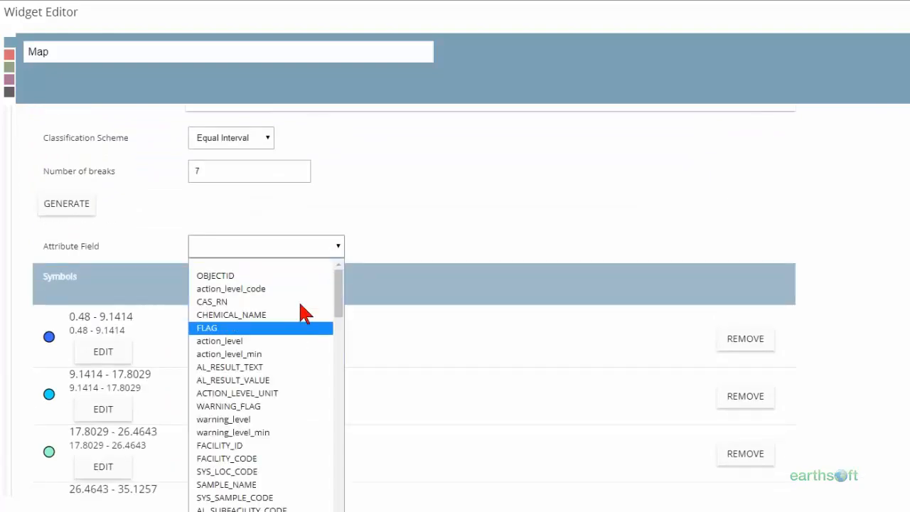
pyautogui.click(378, 241)
pyautogui.scroll(-5, 381, 248)
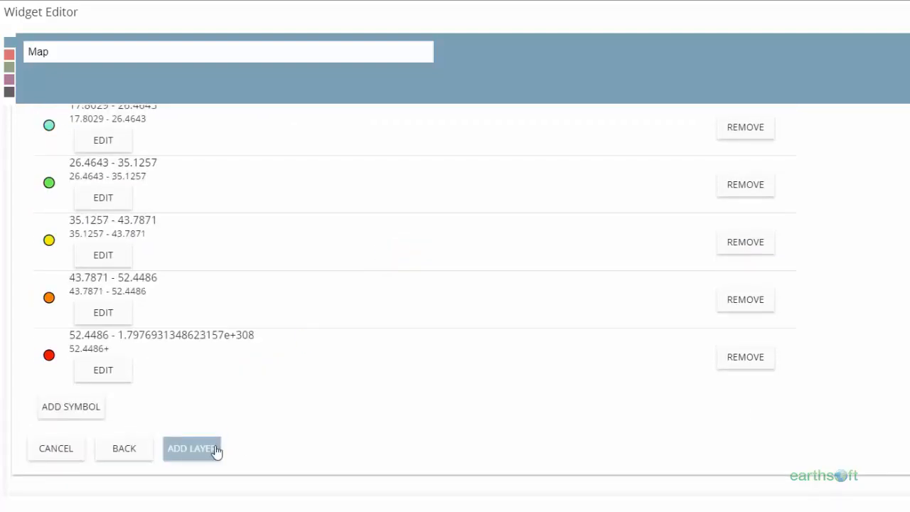
pyautogui.click(216, 449)
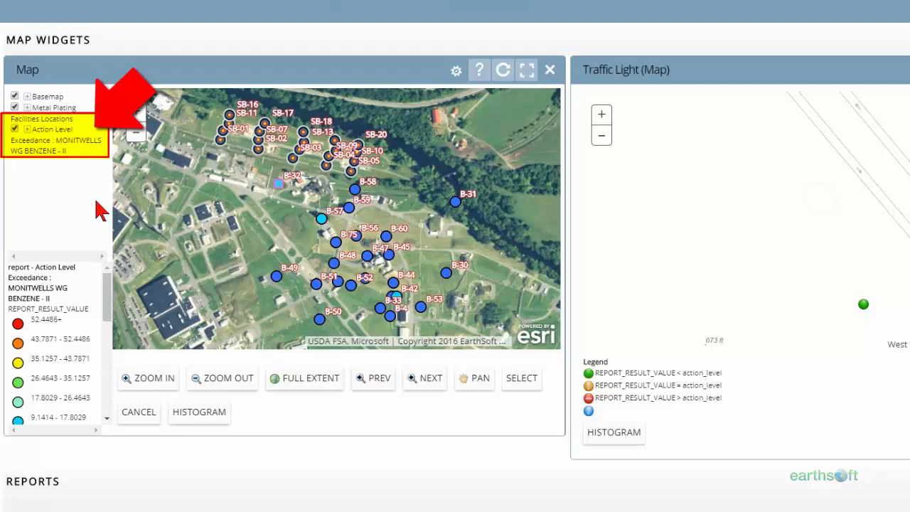
# Hide the Metal Plating Facilities Locations layer to inspect the Action Level Exceedance points alone, and show it again.
pyautogui.click(15, 108)
pyautogui.moveTo(277, 238); pyautogui.dragTo(265, 220)
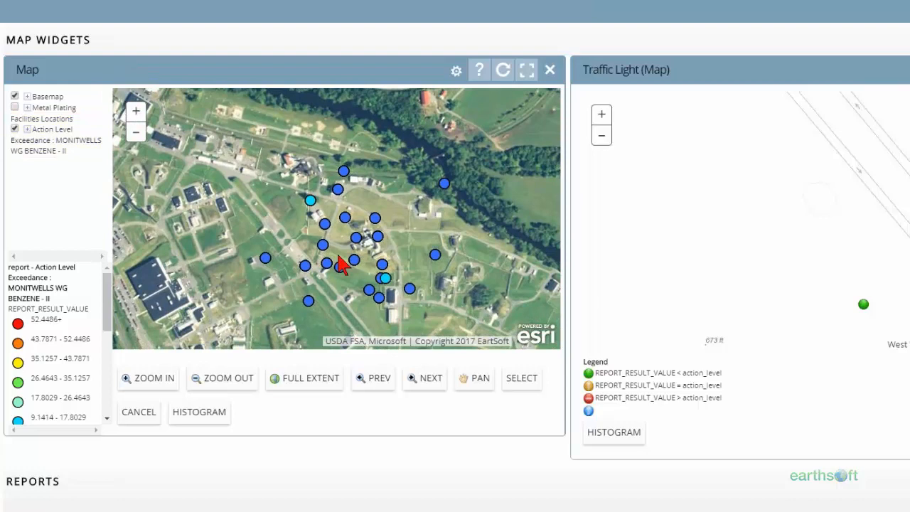
pyautogui.moveTo(433, 254); pyautogui.dragTo(424, 248)
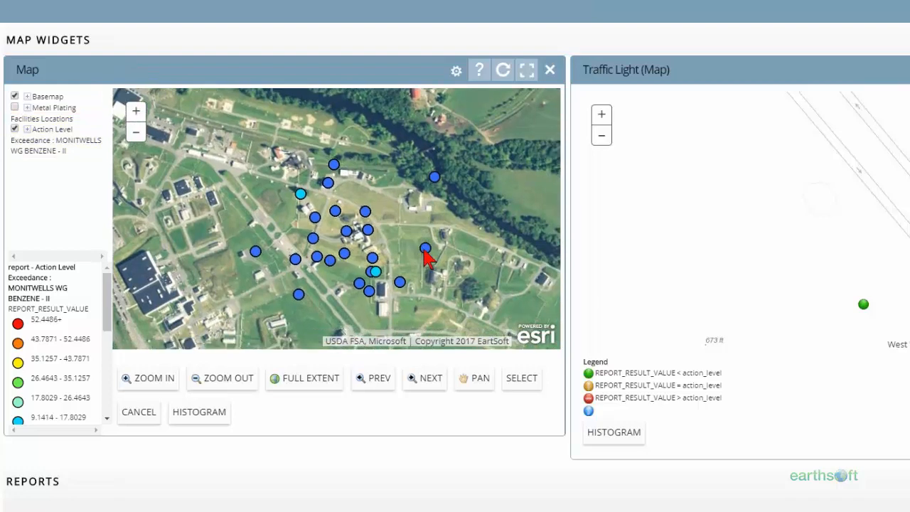
pyautogui.click(15, 107)
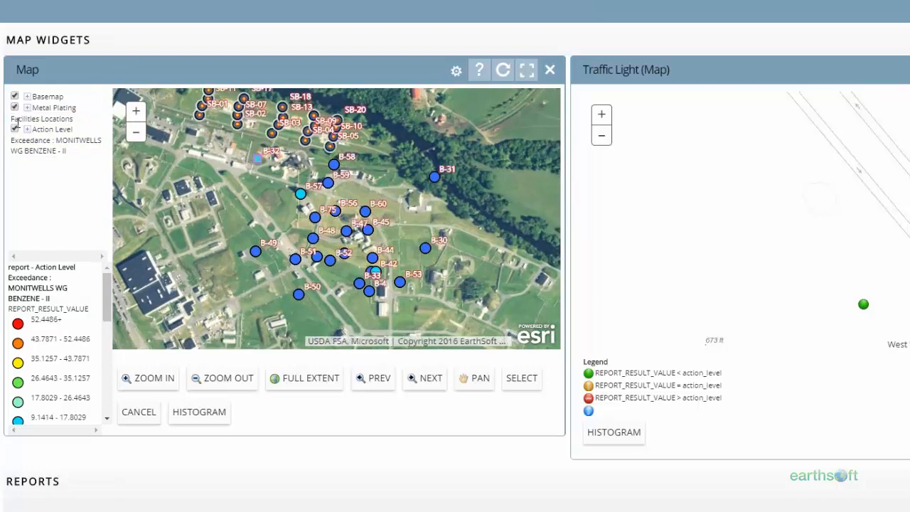
pyautogui.moveTo(270, 227); pyautogui.dragTo(273, 279)
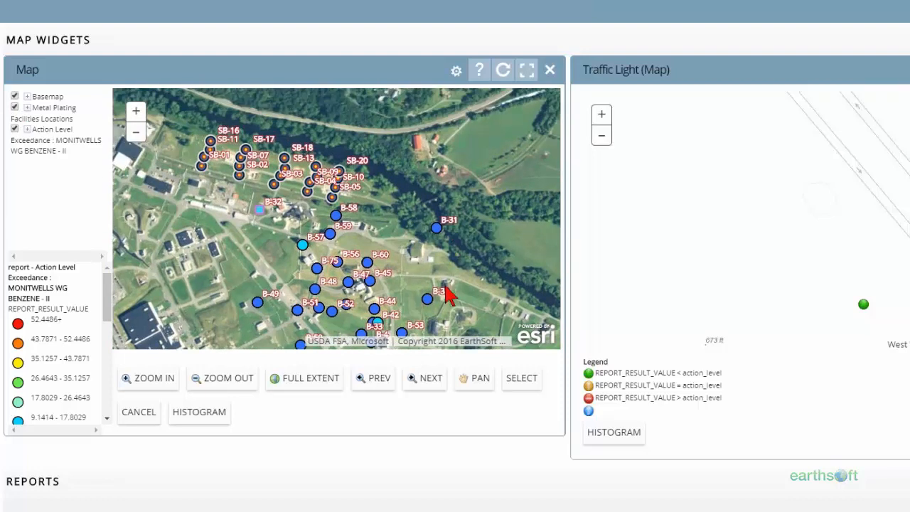
pyautogui.moveTo(446, 295); pyautogui.dragTo(433, 256)
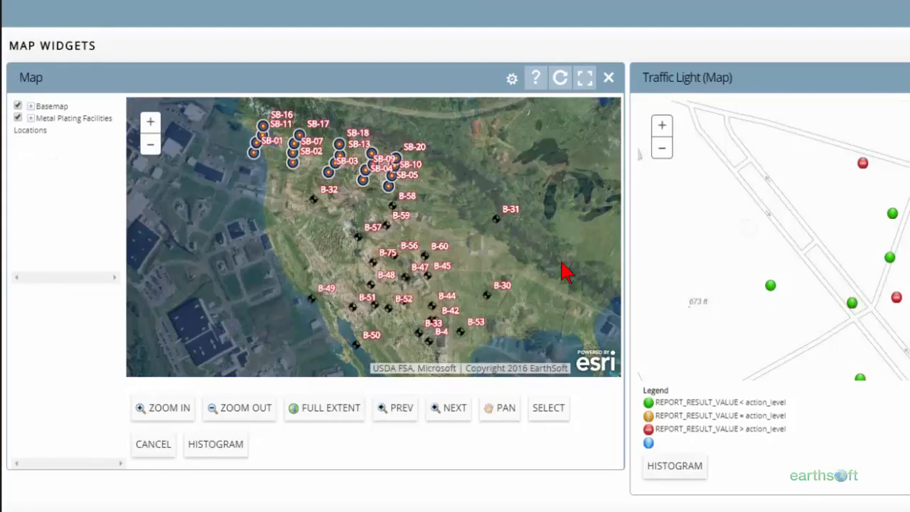
pyautogui.scroll(2, 438, 253)
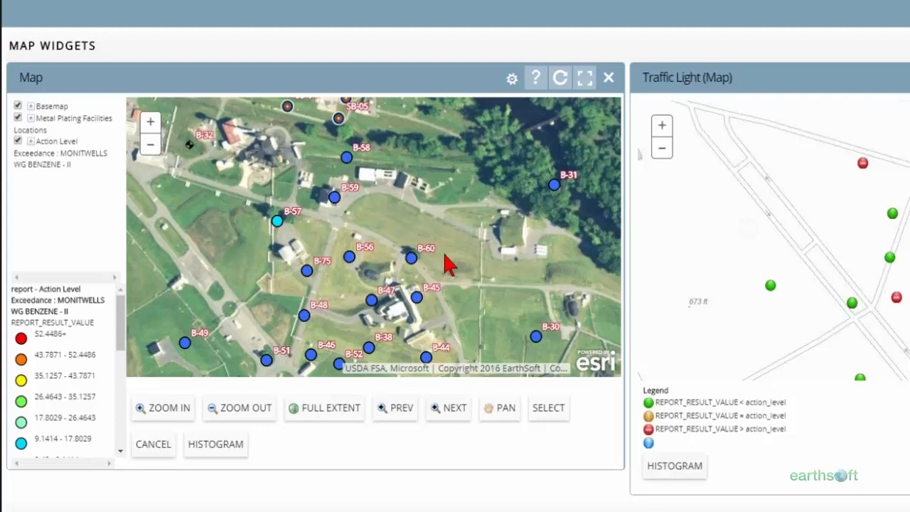
pyautogui.scroll(-1, 445, 256)
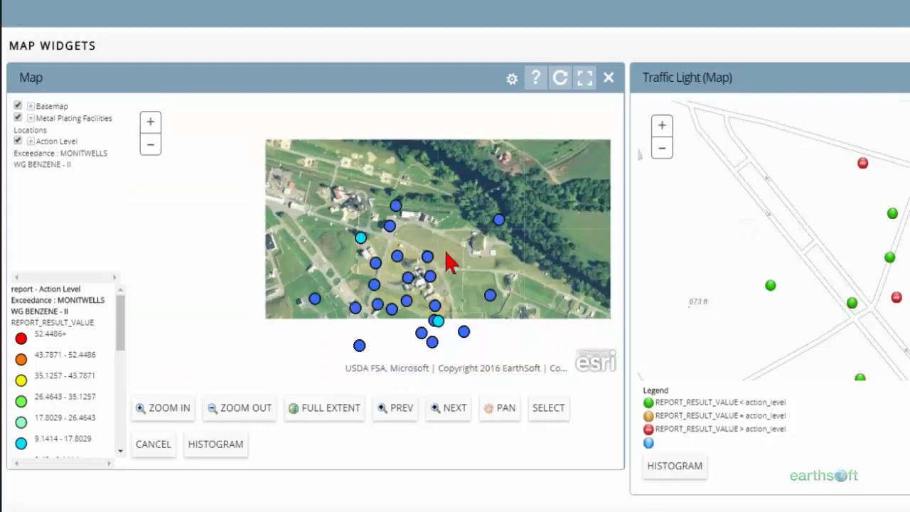
pyautogui.scroll(1, 446, 262)
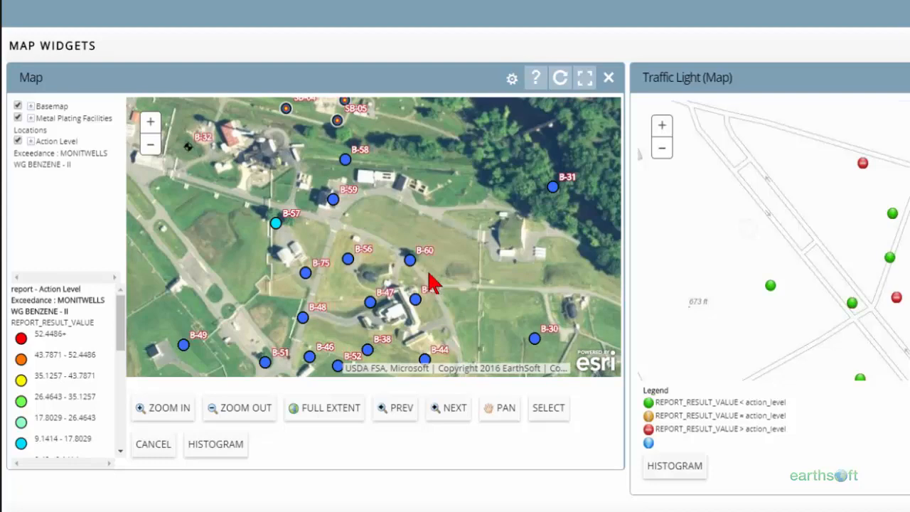
pyautogui.scroll(-1, 431, 282)
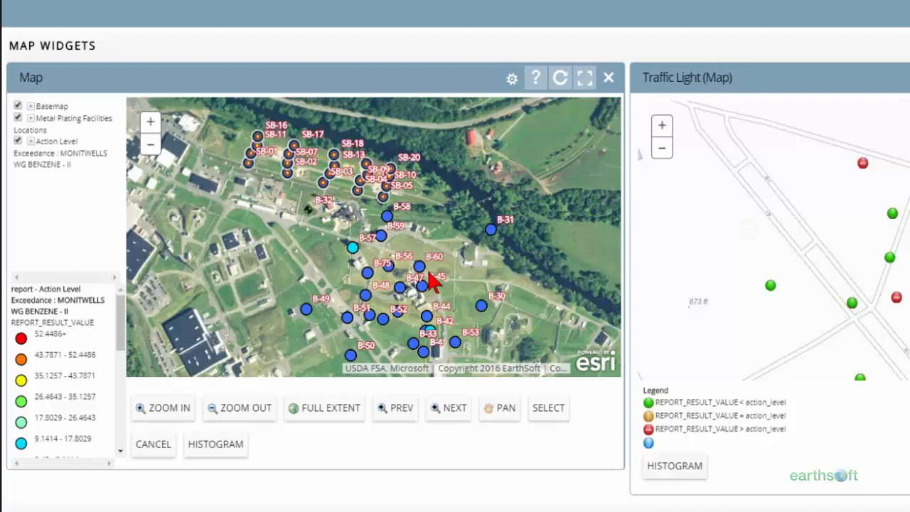
# Open the map widget's symbology settings and review the Definition Column options, keeping loc_type.
pyautogui.click(512, 79)
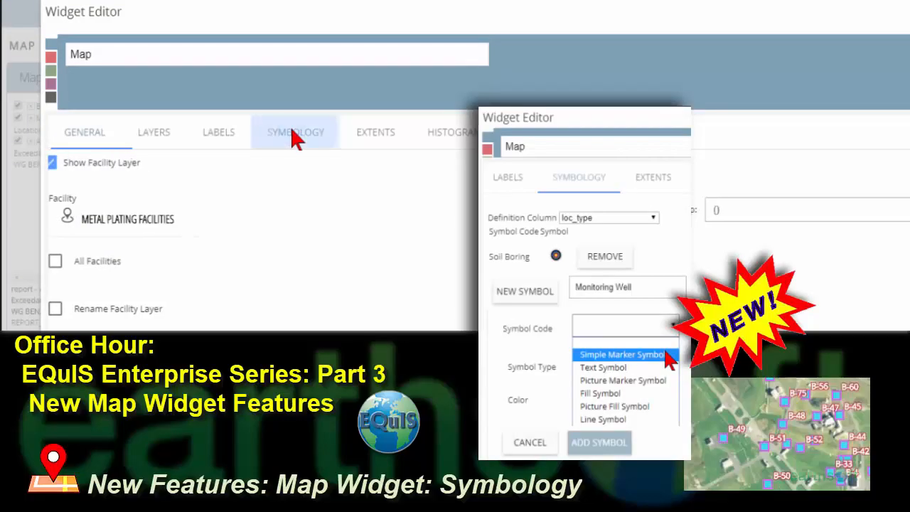
pyautogui.click(296, 135)
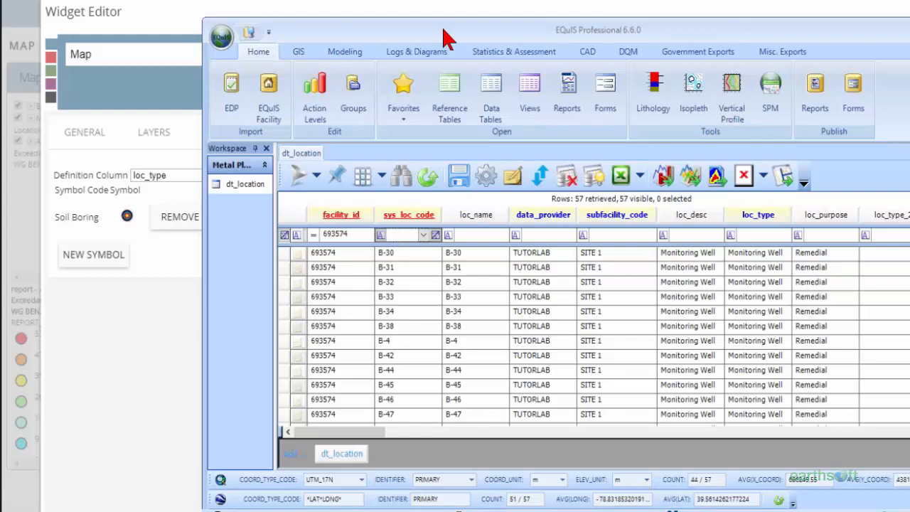
pyautogui.moveTo(442, 30); pyautogui.dragTo(445, 31)
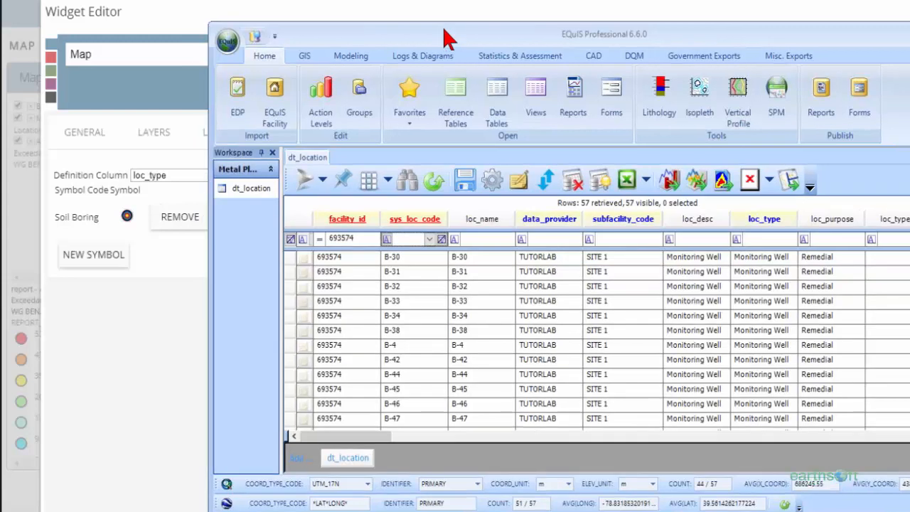
pyautogui.click(186, 176)
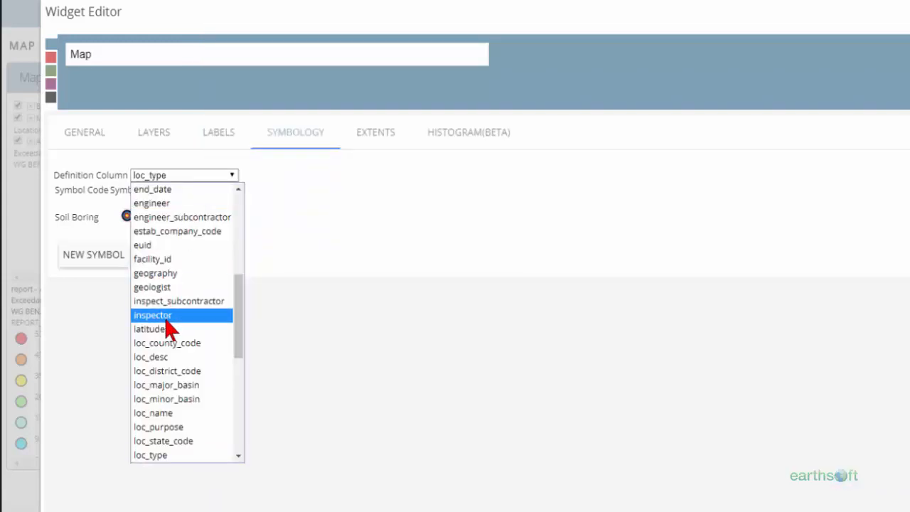
pyautogui.scroll(-2, 165, 329)
pyautogui.click(232, 177)
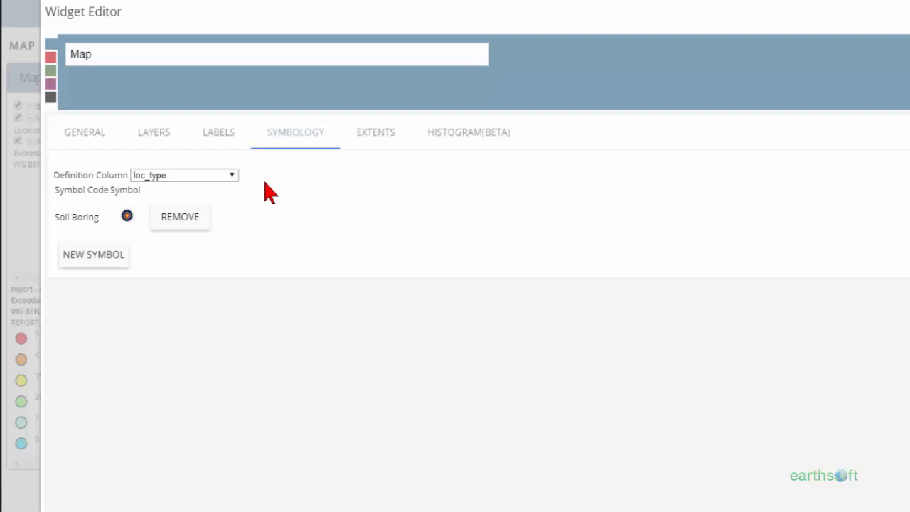
# Switch to EQuIS Professional and check the loc_type value of location B-30 in the dt_location table.
pyautogui.hotkey('alt', 'Tab')
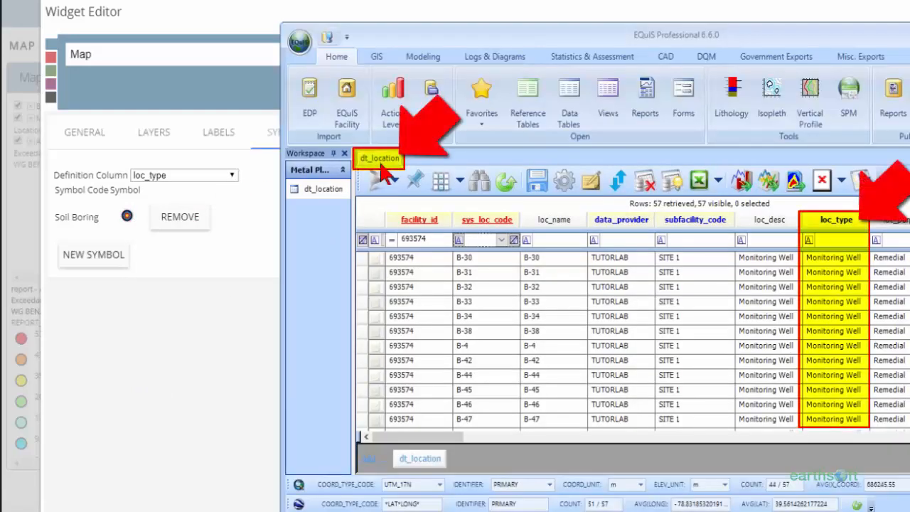
pyautogui.click(851, 259)
pyautogui.moveTo(841, 258); pyautogui.dragTo(808, 256)
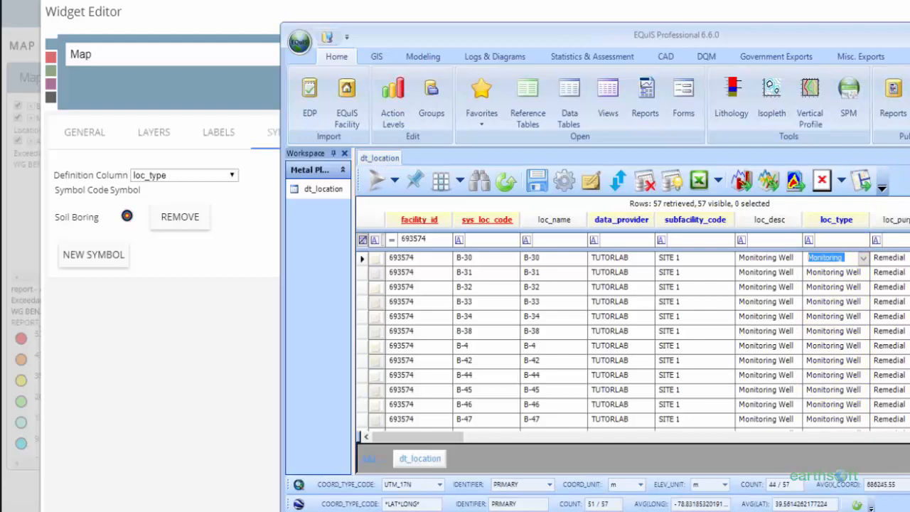
# Start a new symbol with code Monitoring Well, look at the Picture Marker Symbol options, and set its type to Simple Marker Symbol.
pyautogui.click(110, 256)
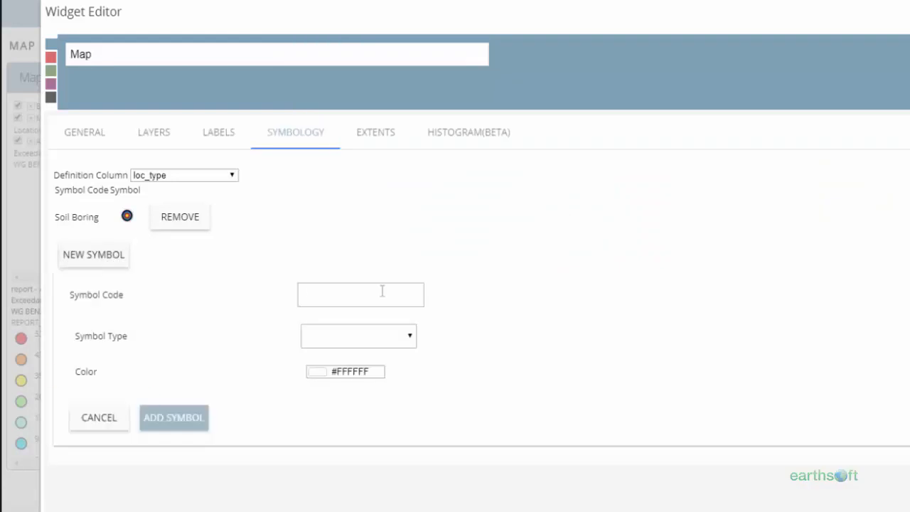
pyautogui.click(380, 291)
pyautogui.write('Monitoring Well')
pyautogui.click(398, 337)
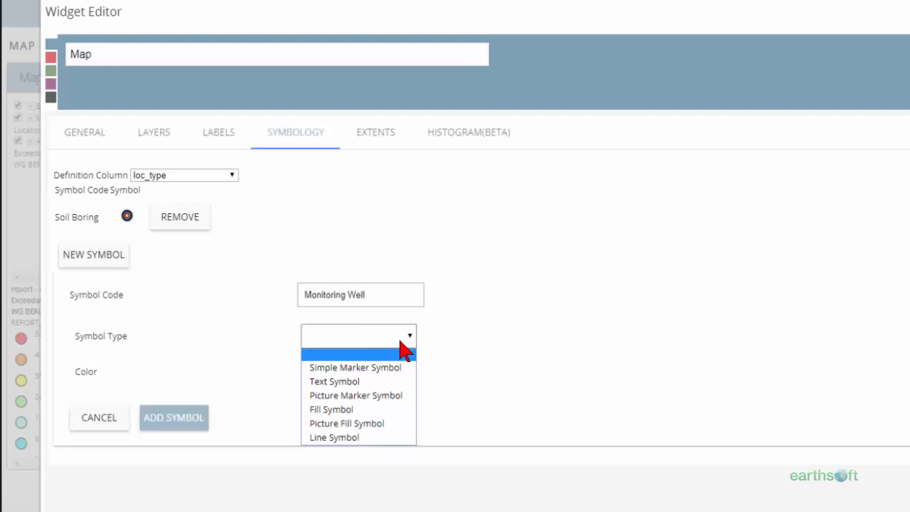
pyautogui.click(395, 396)
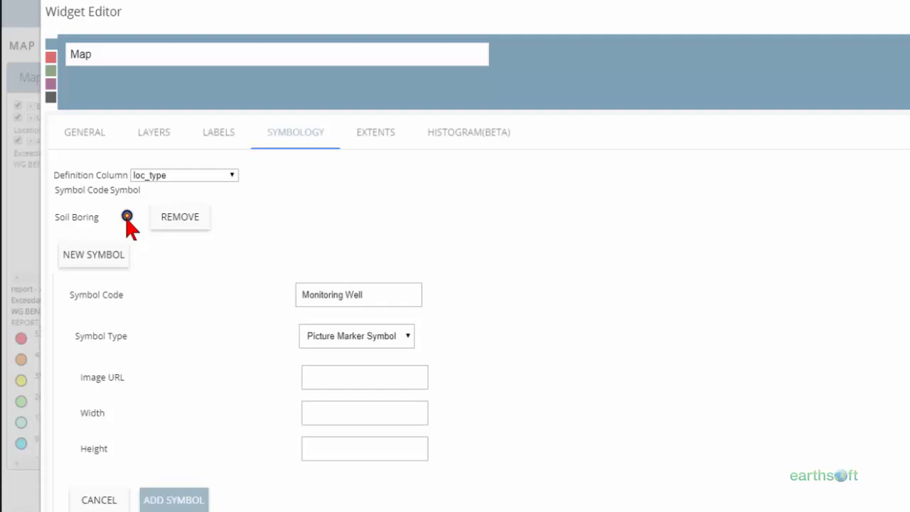
pyautogui.click(350, 339)
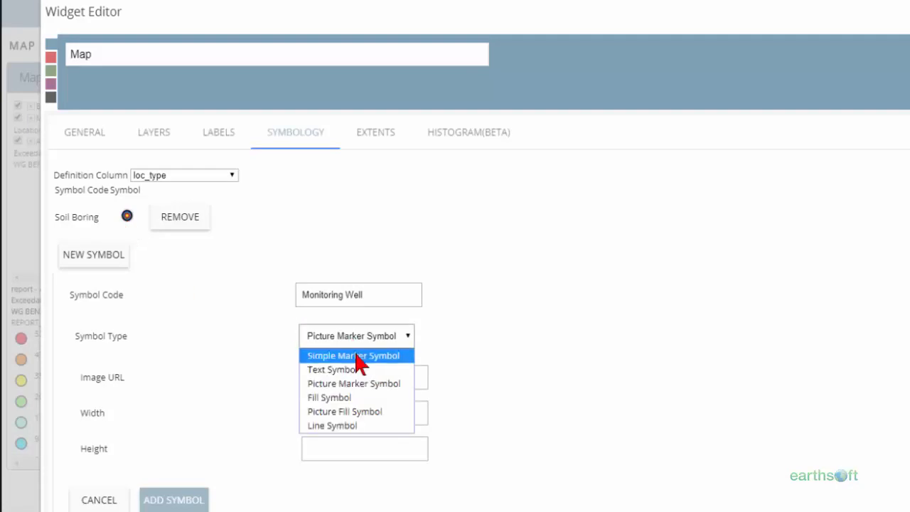
pyautogui.click(356, 356)
# Set the Monitoring Well marker's style to Square and its size to 12.
pyautogui.click(353, 371)
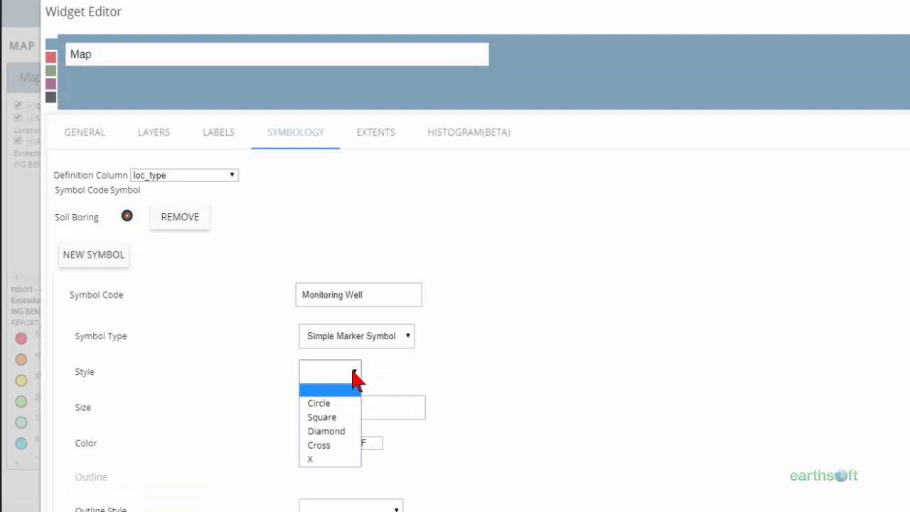
pyautogui.click(343, 424)
pyautogui.scroll(-1, 542, 359)
pyautogui.click(415, 339)
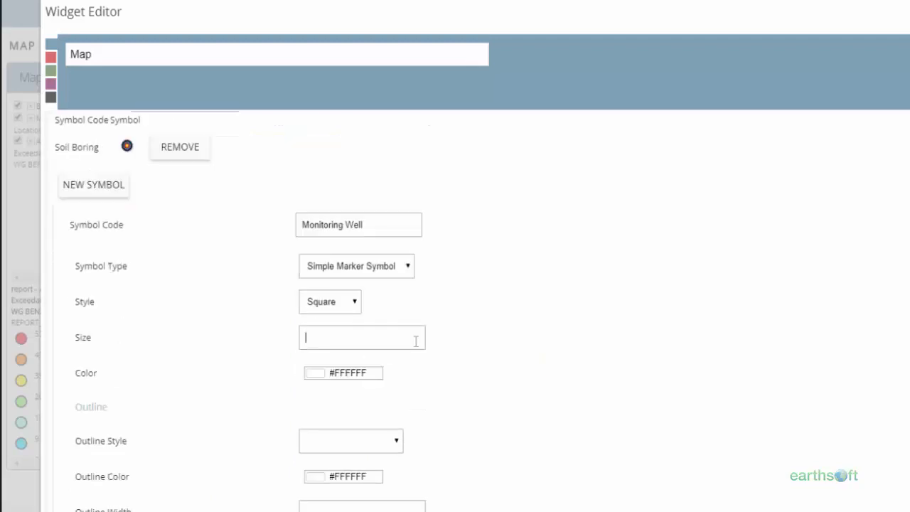
pyautogui.write('12')
# Set the Monitoring Well marker's fill color to the bright cyan #37DDEC.
pyautogui.click(315, 377)
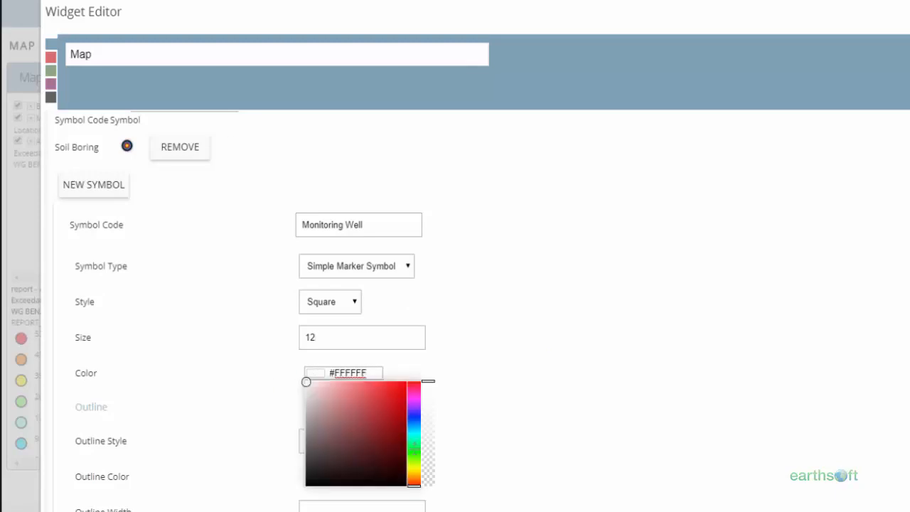
pyautogui.moveTo(415, 452); pyautogui.dragTo(414, 473)
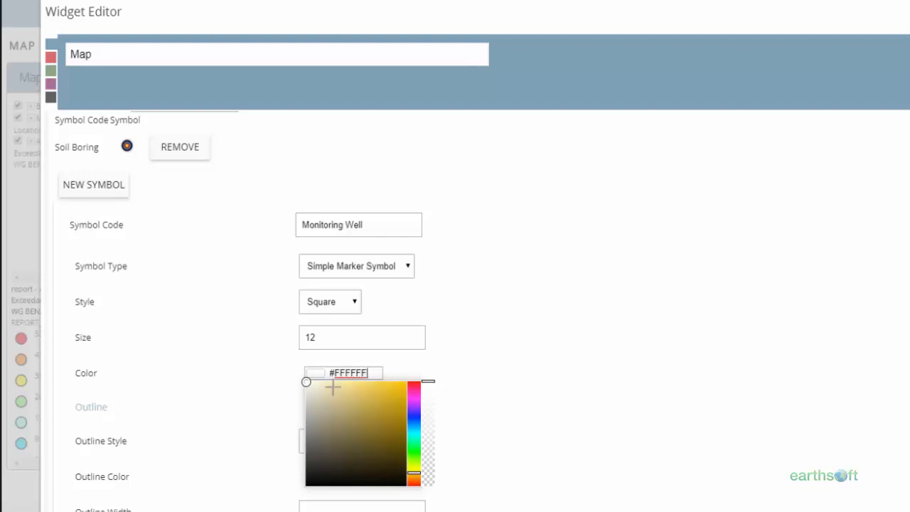
pyautogui.moveTo(306, 382)
pyautogui.mouseDown()
pyautogui.moveTo(337, 398)
pyautogui.moveTo(361, 395)
pyautogui.mouseUp()
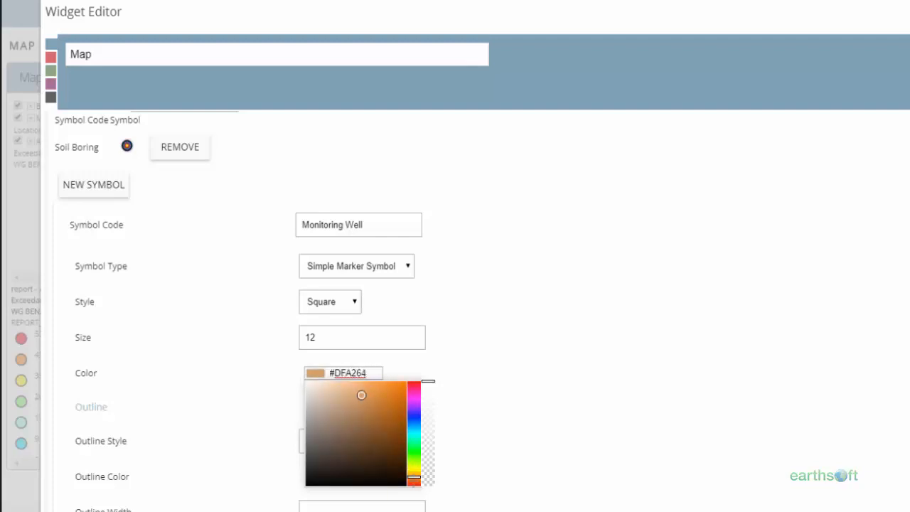
pyautogui.moveTo(413, 468); pyautogui.dragTo(415, 461)
pyautogui.moveTo(363, 396); pyautogui.dragTo(381, 391)
pyautogui.moveTo(403, 465)
pyautogui.mouseDown()
pyautogui.moveTo(403, 422)
pyautogui.moveTo(404, 431)
pyautogui.mouseUp()
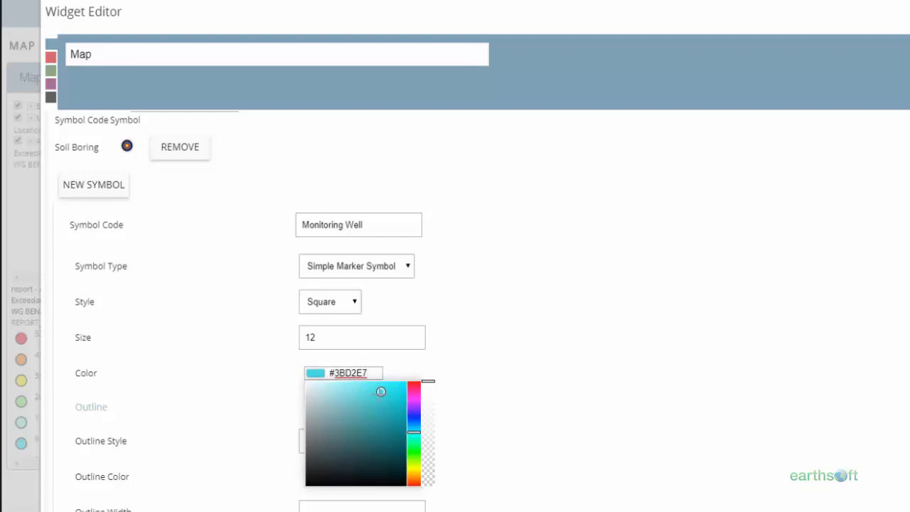
pyautogui.moveTo(381, 391); pyautogui.dragTo(381, 387)
pyautogui.click(400, 367)
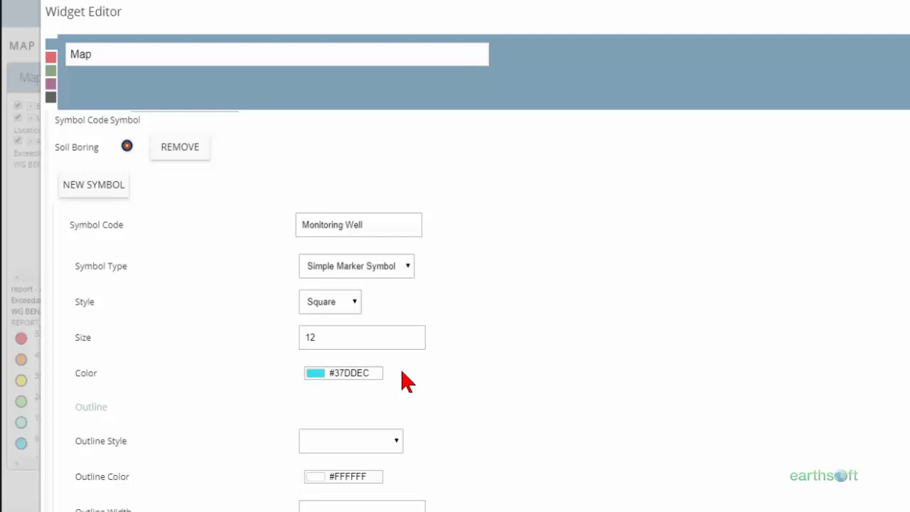
# Give the Monitoring Well marker a Solid outline in purple, #CF69E6.
pyautogui.scroll(-2, 400, 367)
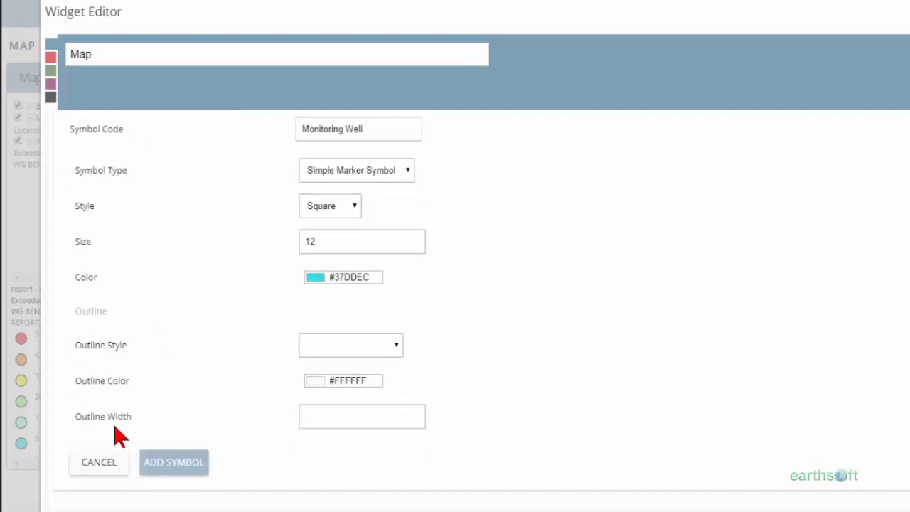
pyautogui.click(398, 348)
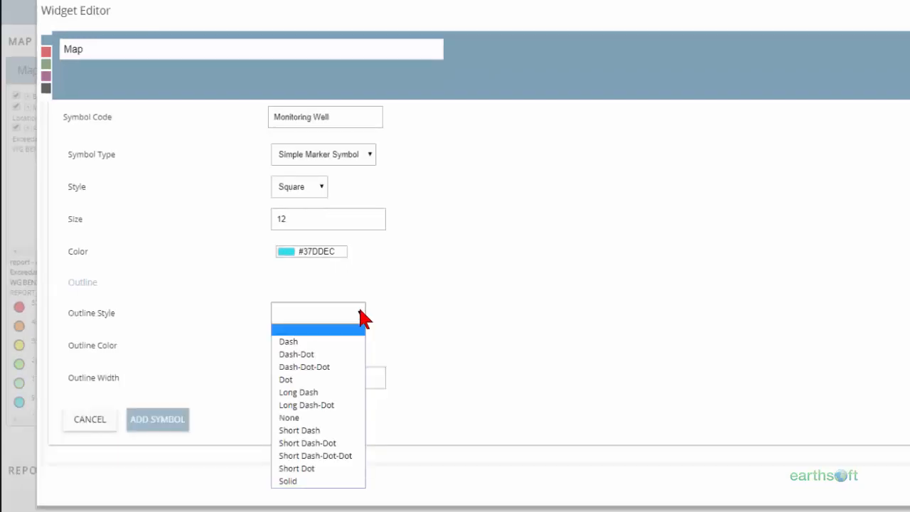
pyautogui.click(313, 480)
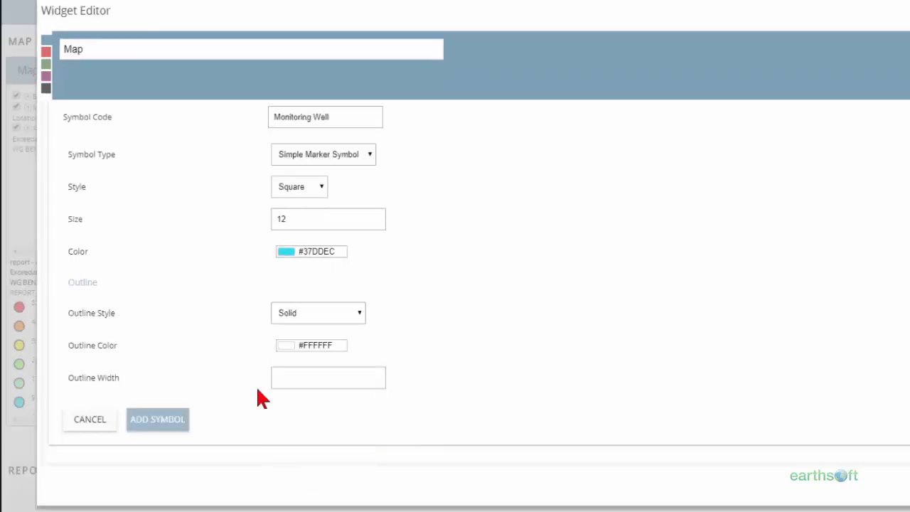
pyautogui.click(289, 348)
pyautogui.click(376, 370)
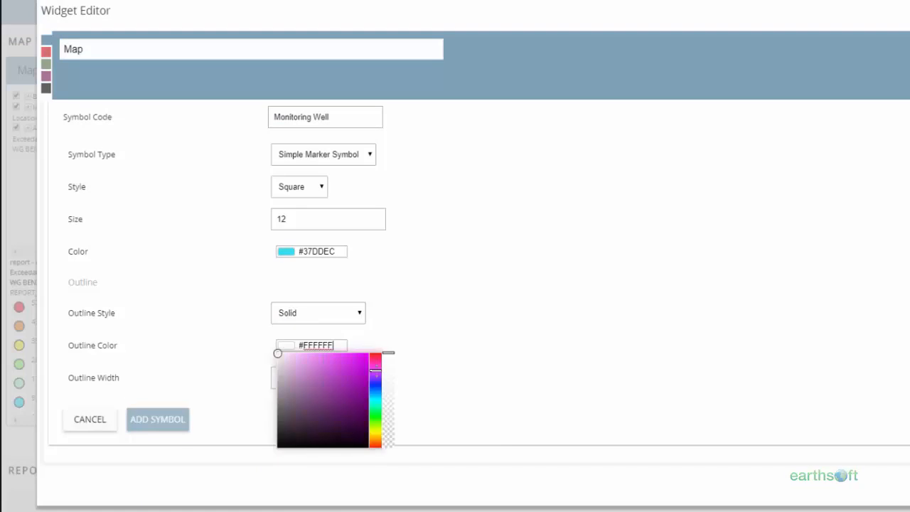
pyautogui.moveTo(281, 356); pyautogui.dragTo(327, 362)
pyautogui.click(440, 279)
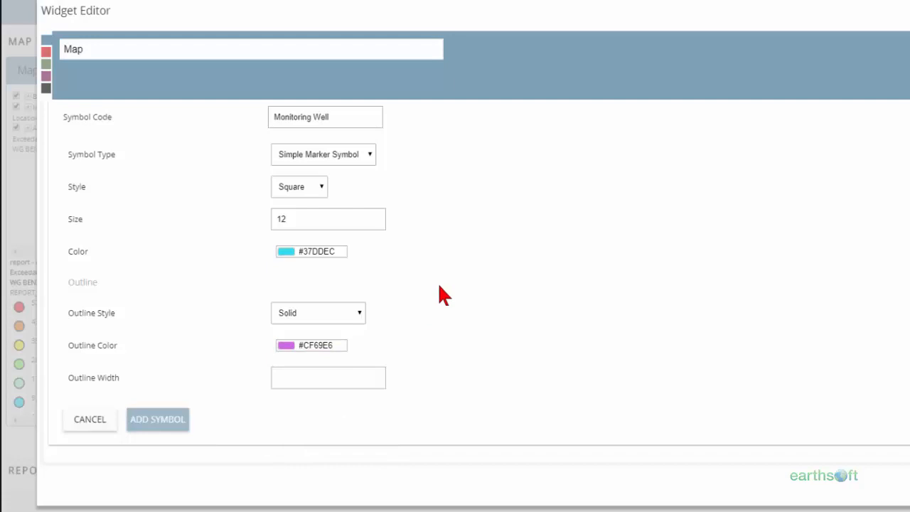
# Set the outline width to 2, add the Monitoring Well symbol, and save the map widget.
pyautogui.click(291, 379)
pyautogui.write('2')
pyautogui.click(169, 425)
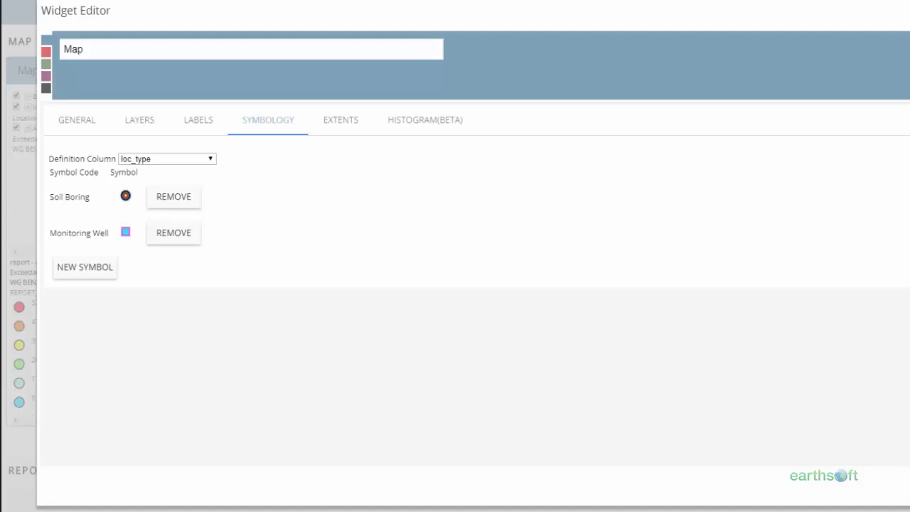
pyautogui.click(908, 485)
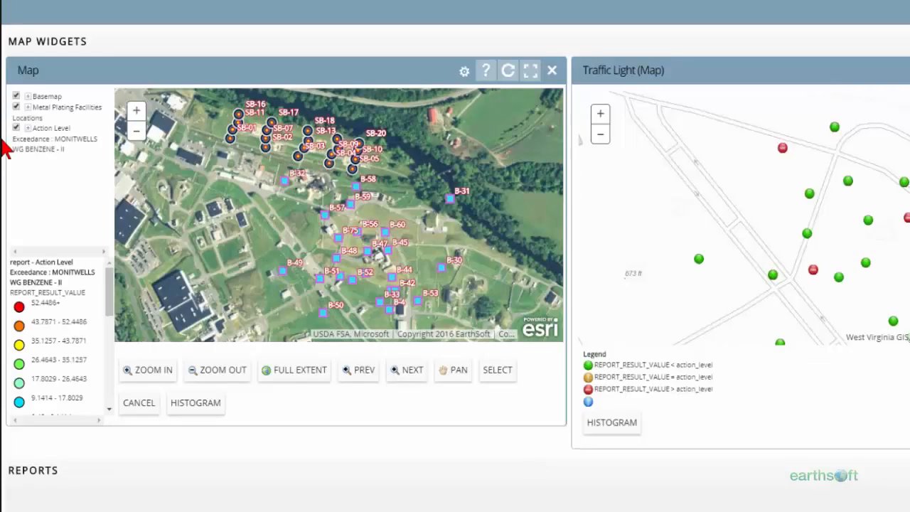
# Hide the Action Level Exceedance layer and inspect the Soil Boring and Monitoring Well symbols on the map.
pyautogui.click(16, 128)
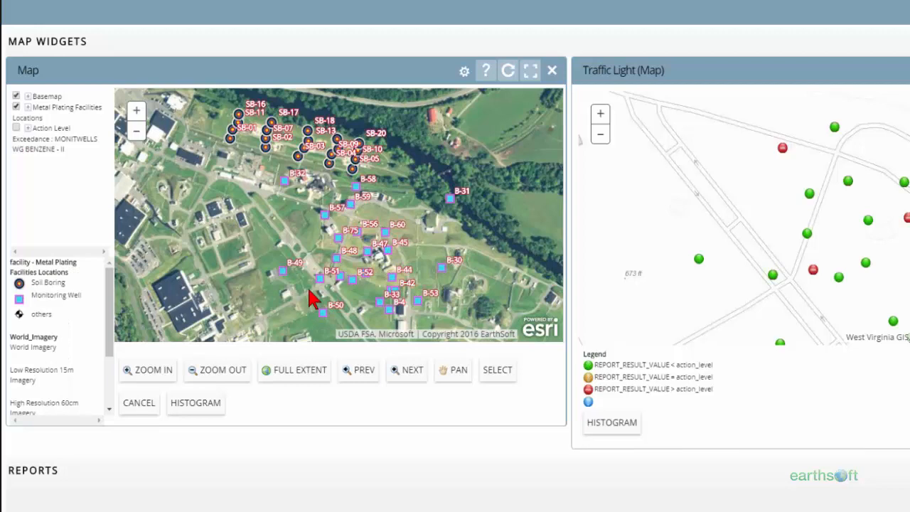
pyautogui.moveTo(448, 204); pyautogui.dragTo(447, 207)
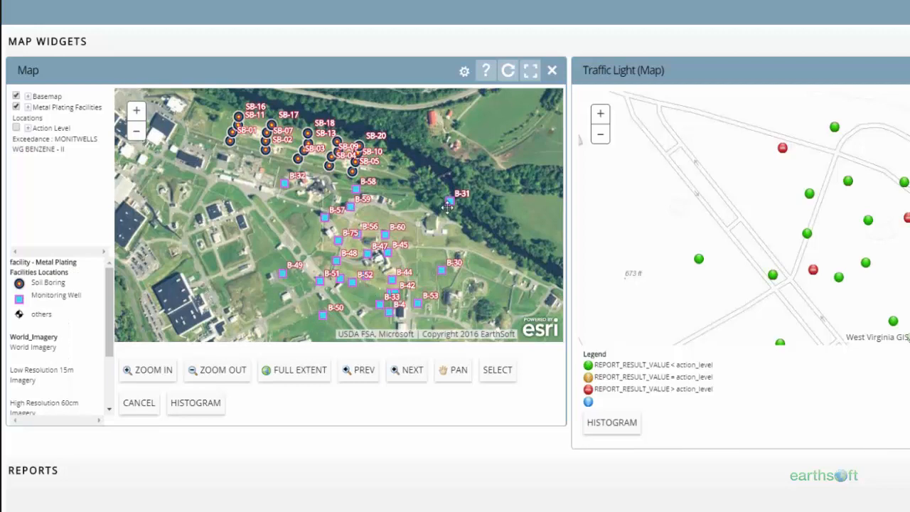
pyautogui.scroll(1, 448, 218)
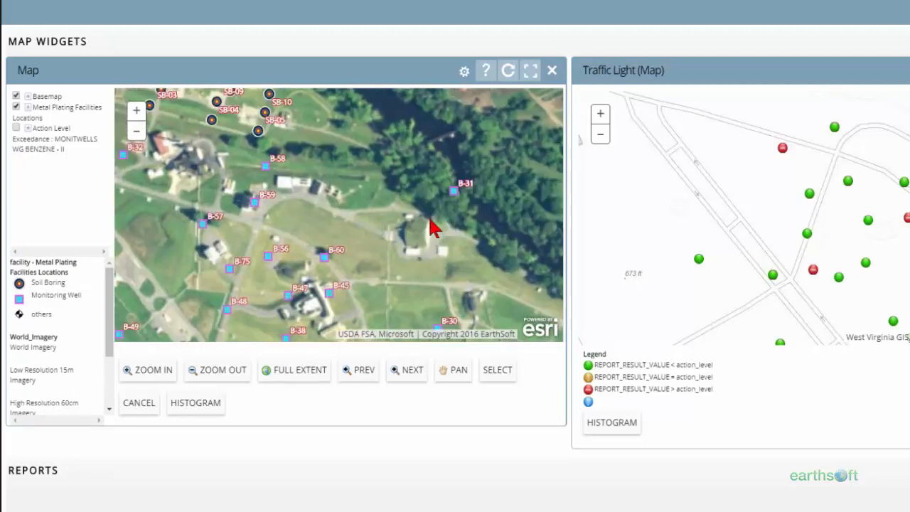
pyautogui.scroll(-2, 307, 263)
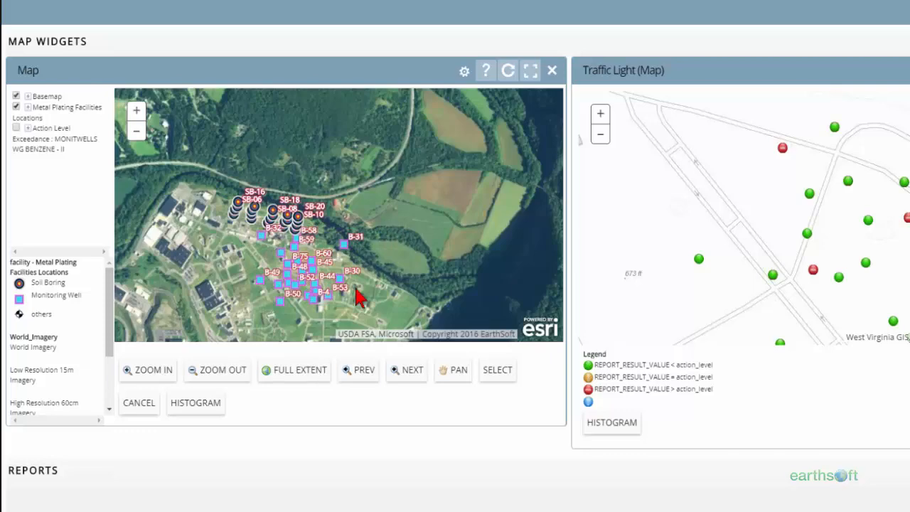
pyautogui.scroll(1, 359, 240)
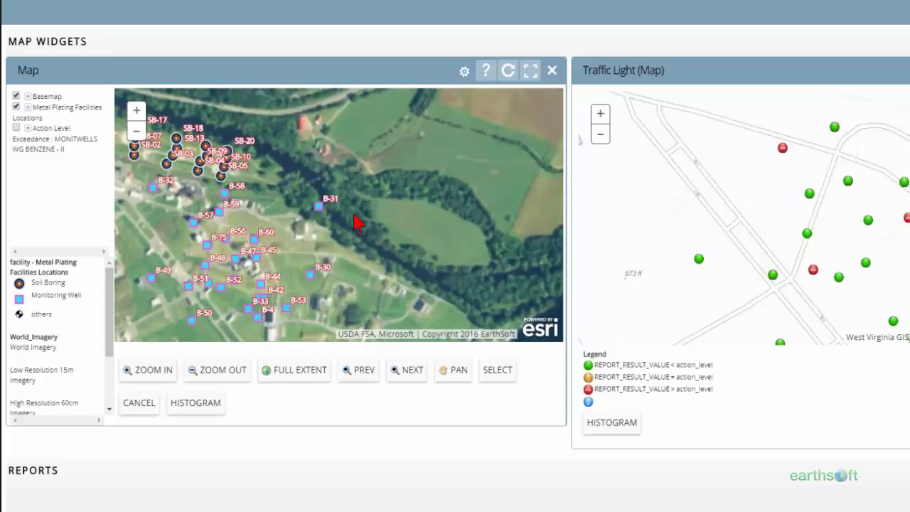
# Open the map widget's extent settings and review the widget layer choices and Custom Extent field, keeping Selected Facility.
pyautogui.click(464, 71)
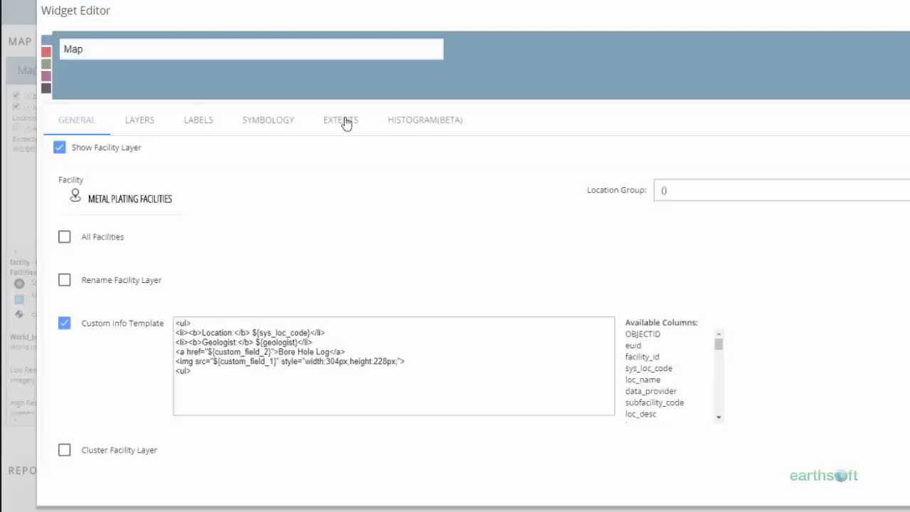
pyautogui.click(344, 121)
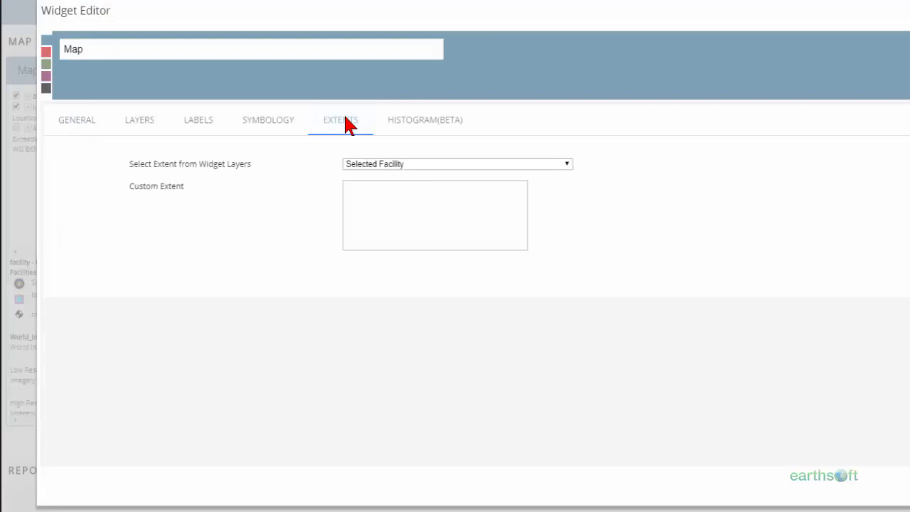
pyautogui.click(490, 165)
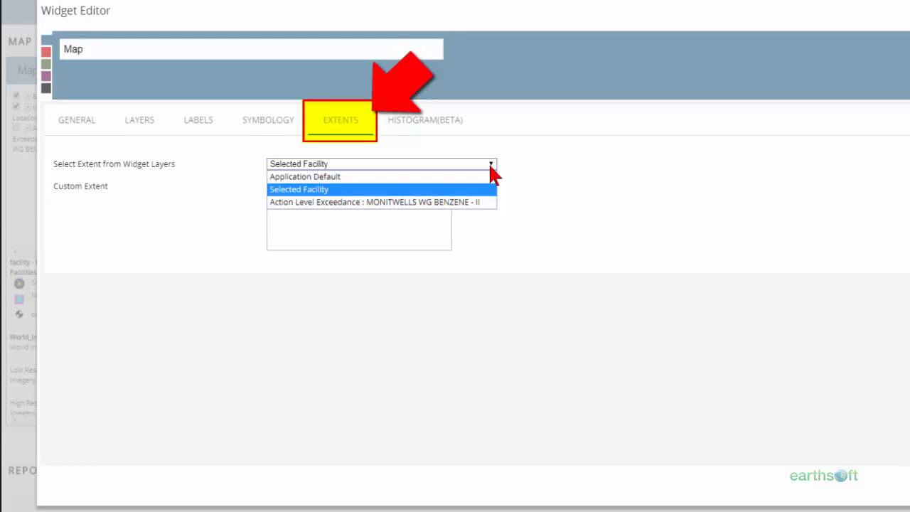
pyautogui.click(533, 179)
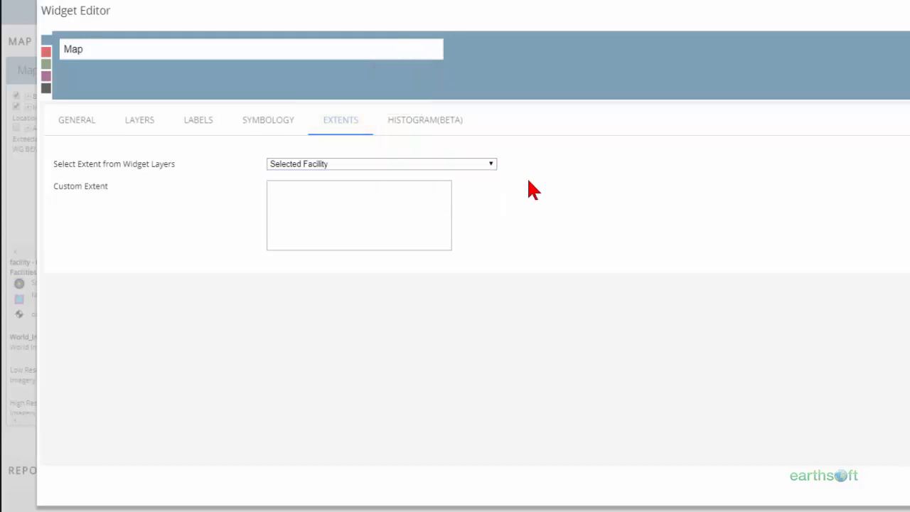
pyautogui.click(486, 164)
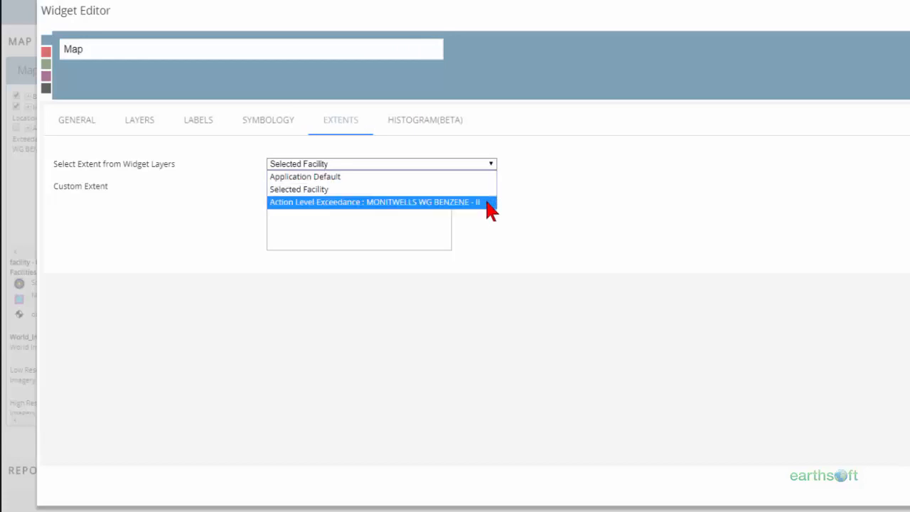
pyautogui.click(599, 201)
pyautogui.click(411, 223)
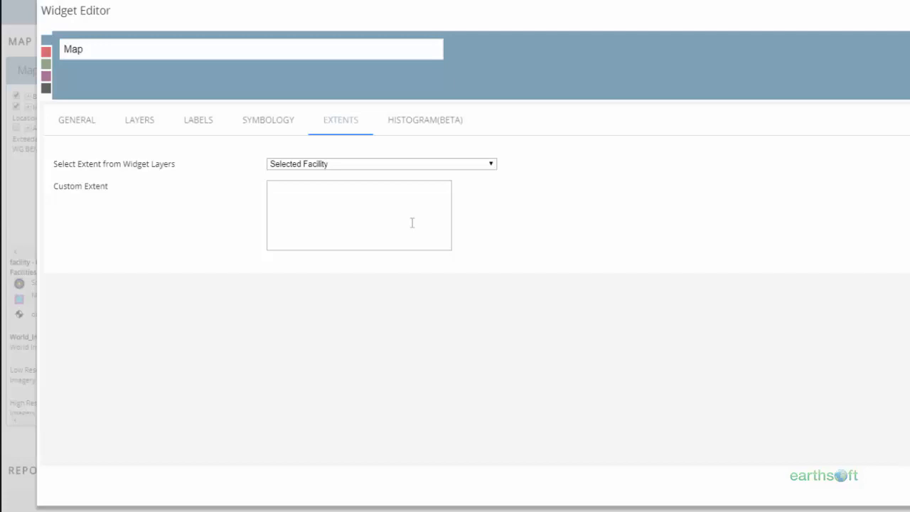
# Check the widget's histogram settings, then display the map's date histogram with its range starting at 6/13/2007.
pyautogui.click(430, 129)
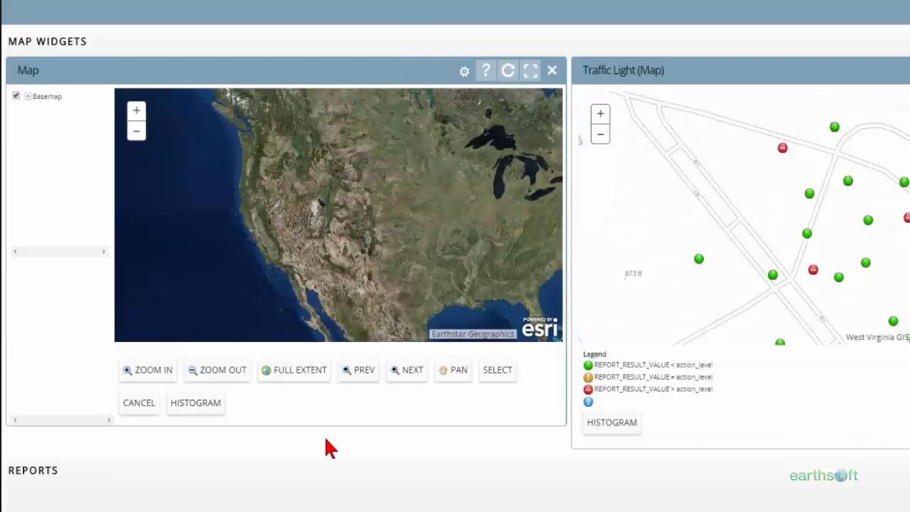
pyautogui.click(190, 403)
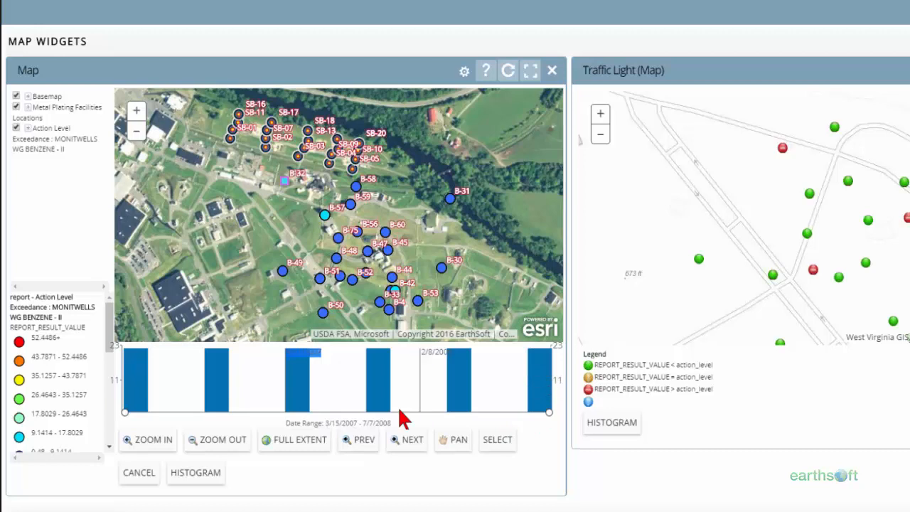
pyautogui.moveTo(124, 411); pyautogui.dragTo(203, 418)
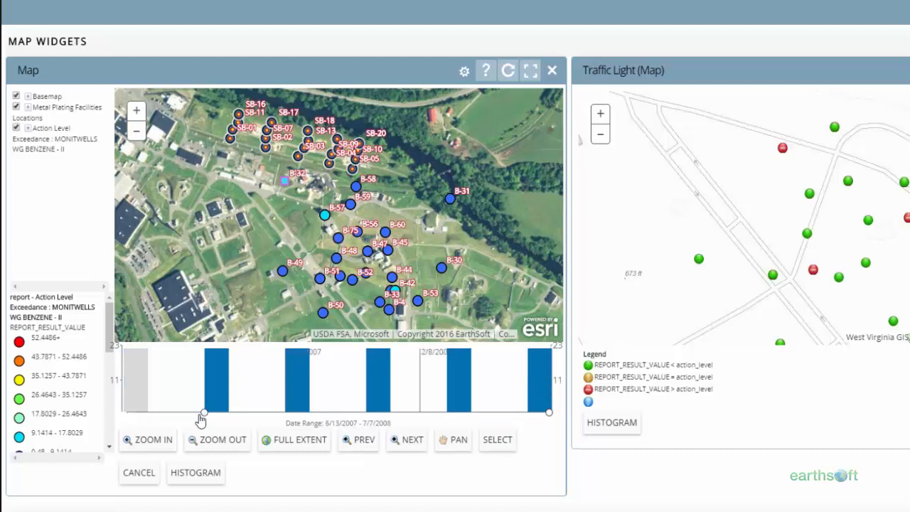
# Open the map widget's settings and highlight the Bore Hole Log link and image lines in the Custom Info Template.
pyautogui.click(464, 72)
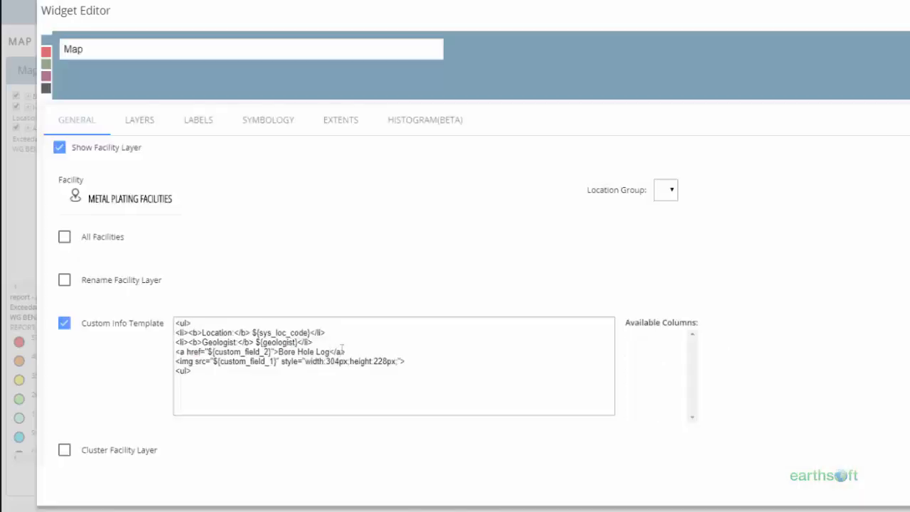
pyautogui.click(342, 349)
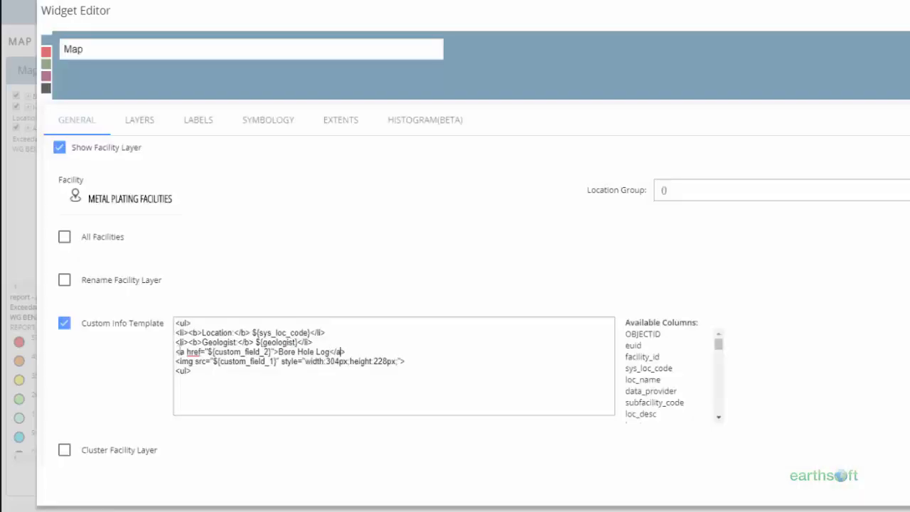
pyautogui.moveTo(175, 351); pyautogui.dragTo(384, 361)
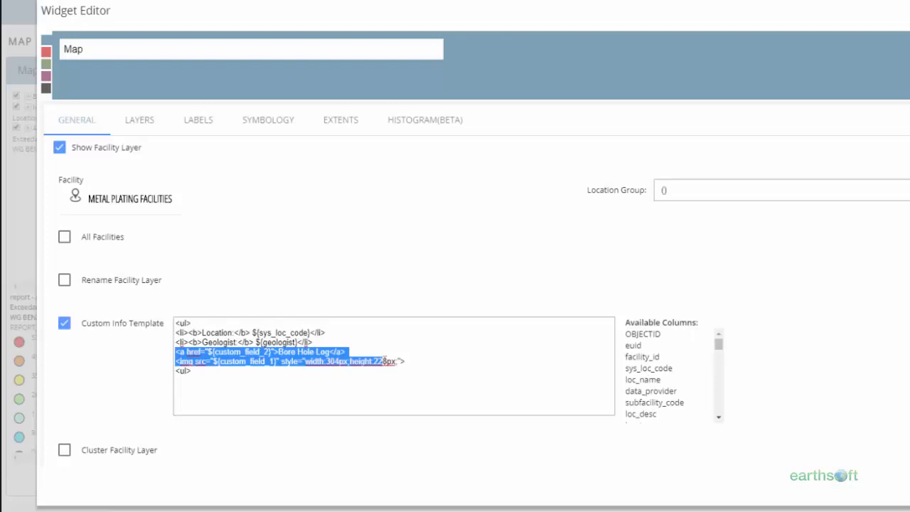
pyautogui.click(446, 370)
# Switch to EQuIS Professional and widen the custom_field_1 column of dt_location to examine its image URLs.
pyautogui.click(497, 511)
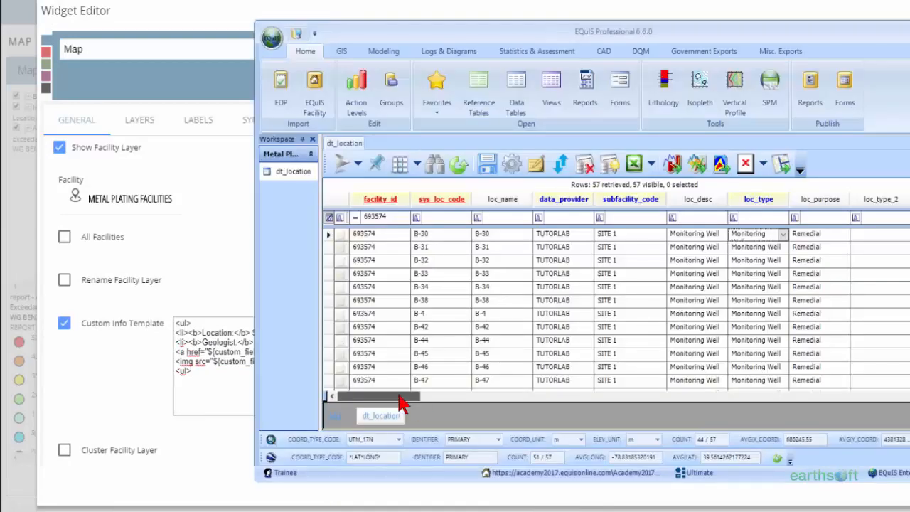
pyautogui.moveTo(401, 403); pyautogui.dragTo(517, 408)
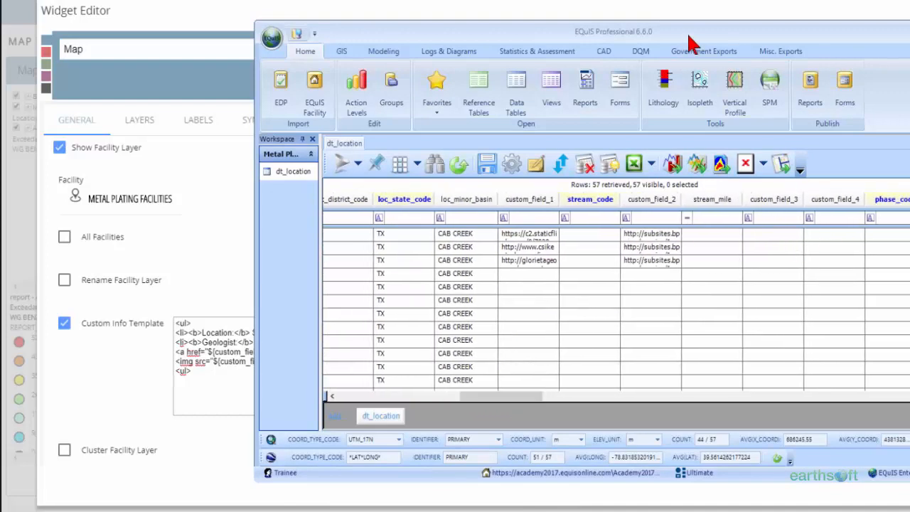
pyautogui.moveTo(688, 43); pyautogui.dragTo(840, 21)
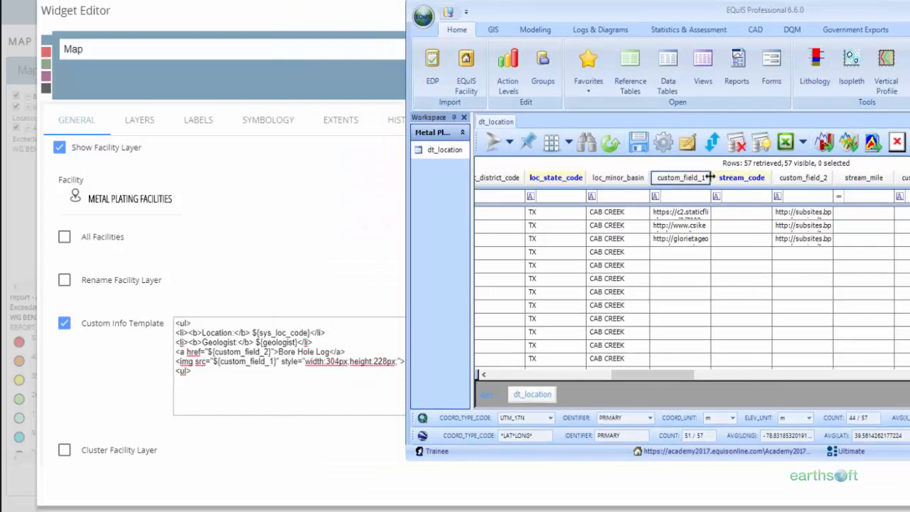
pyautogui.moveTo(708, 177); pyautogui.dragTo(780, 178)
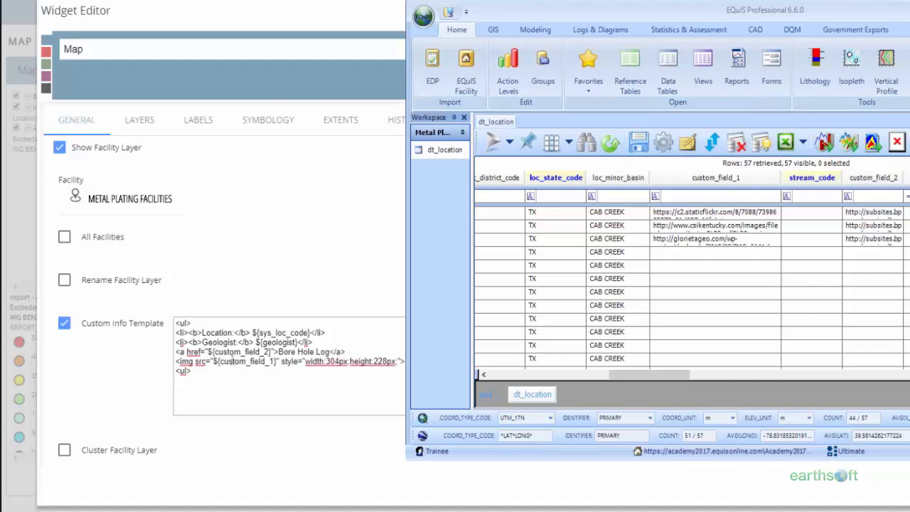
# Widen the custom_field_2 column of dt_location, examine its link values, and return to the map dashboard.
pyautogui.moveTo(637, 375); pyautogui.dragTo(668, 376)
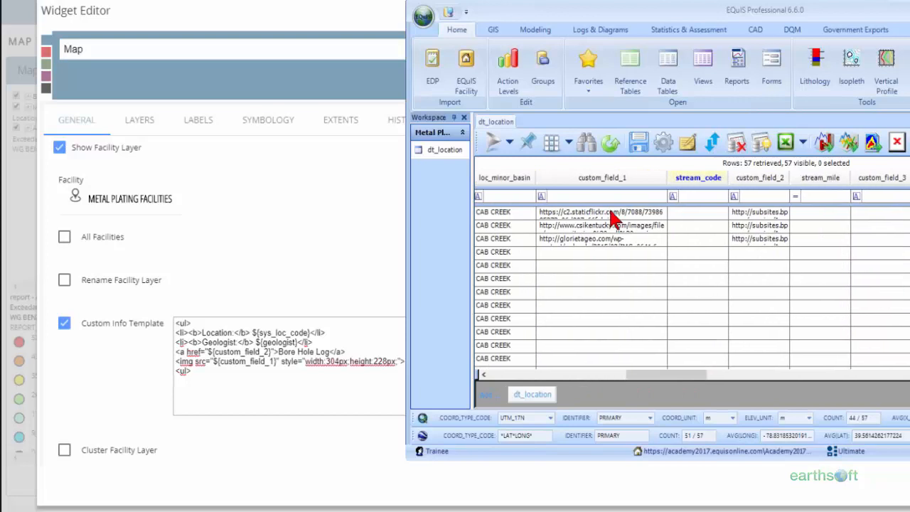
pyautogui.click(754, 212)
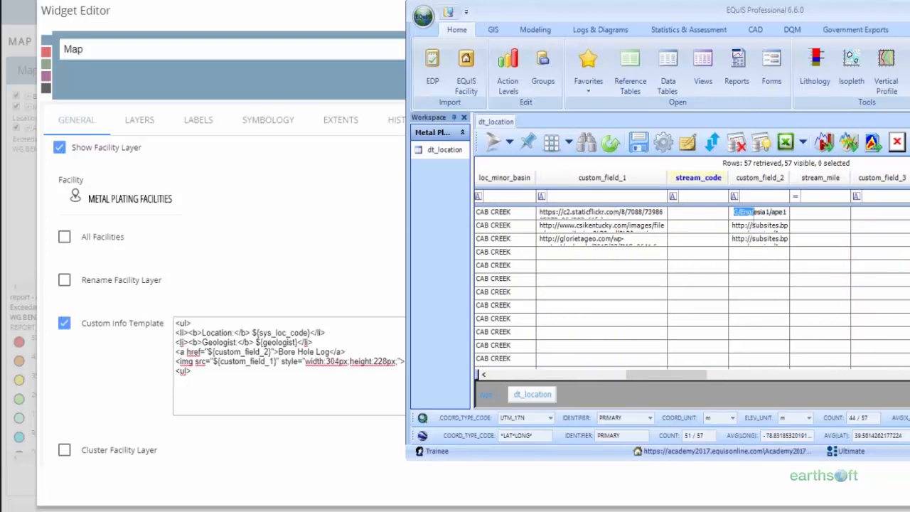
pyautogui.moveTo(789, 176); pyautogui.dragTo(853, 180)
pyautogui.click(811, 212)
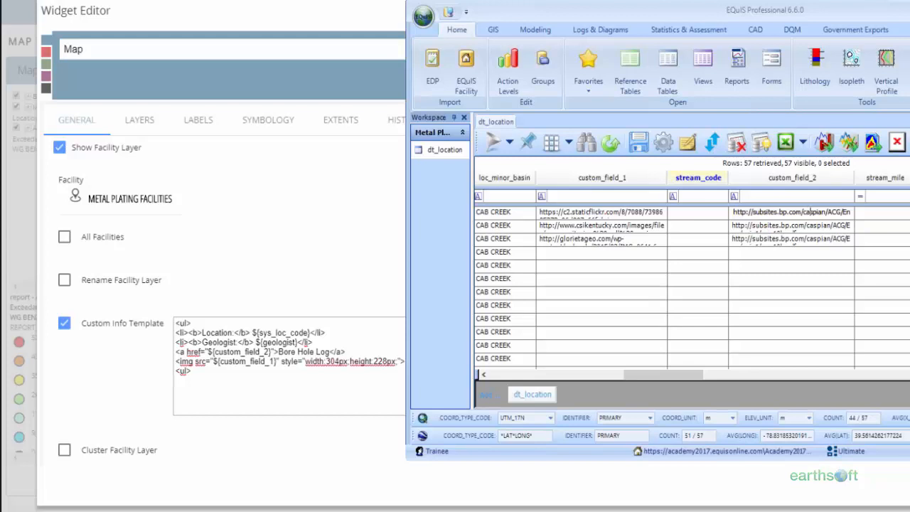
pyautogui.click(268, 329)
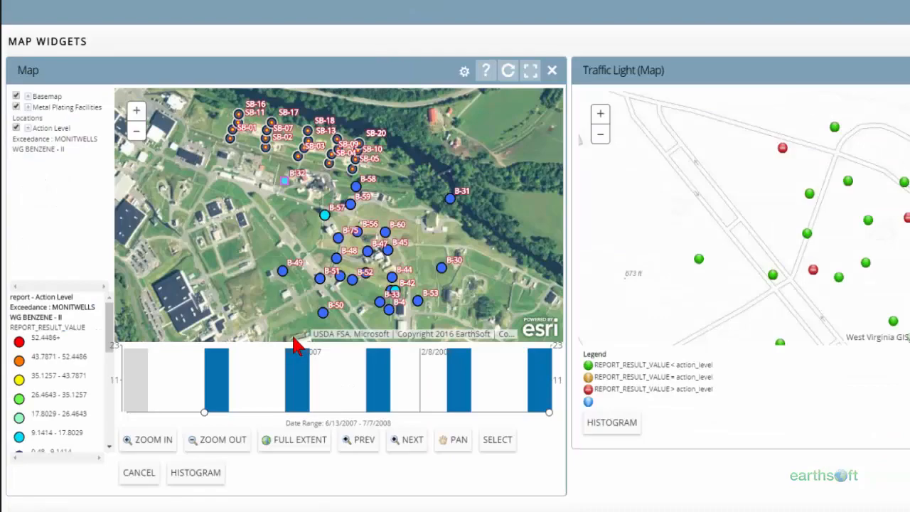
# Cancel the started map selection and reload the map widget.
pyautogui.click(497, 442)
pyautogui.click(136, 479)
pyautogui.click(507, 71)
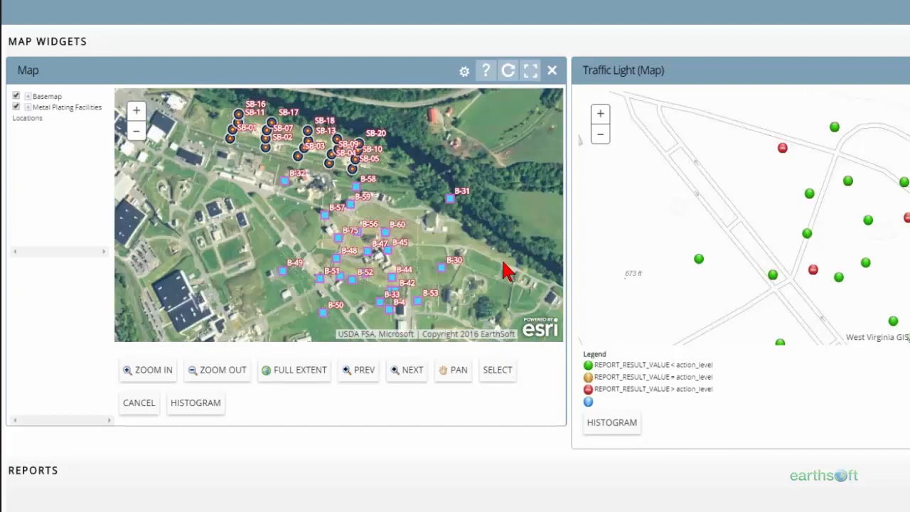
# Select wells B-30, B-31 and B-60 on the map by drawing a selection polygon around them.
pyautogui.click(495, 376)
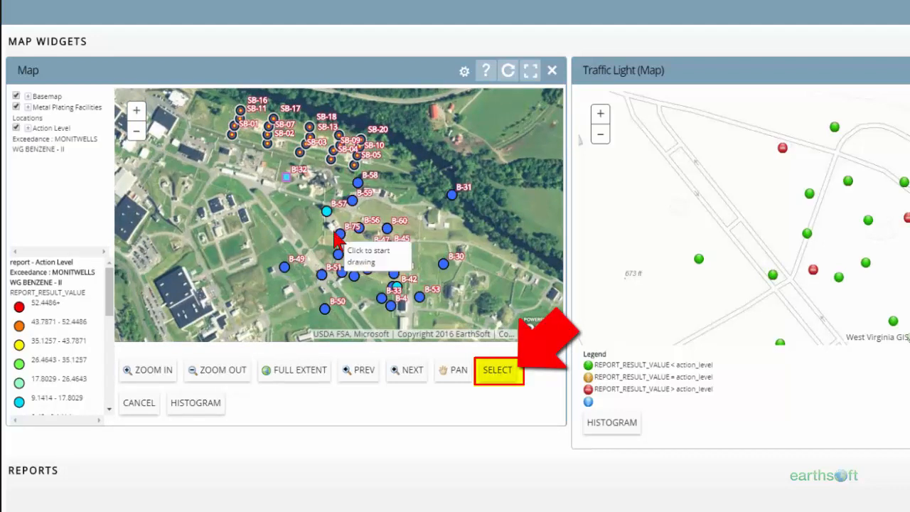
pyautogui.click(438, 180)
pyautogui.click(487, 171)
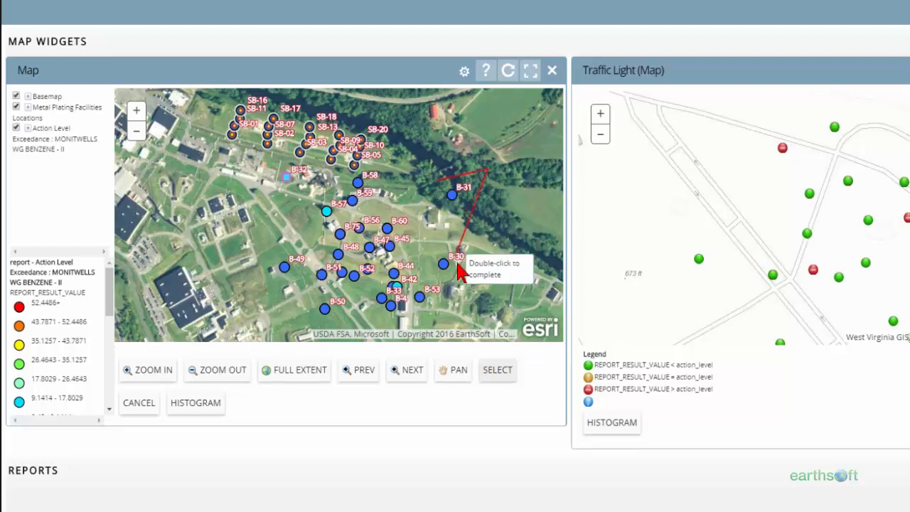
pyautogui.click(444, 294)
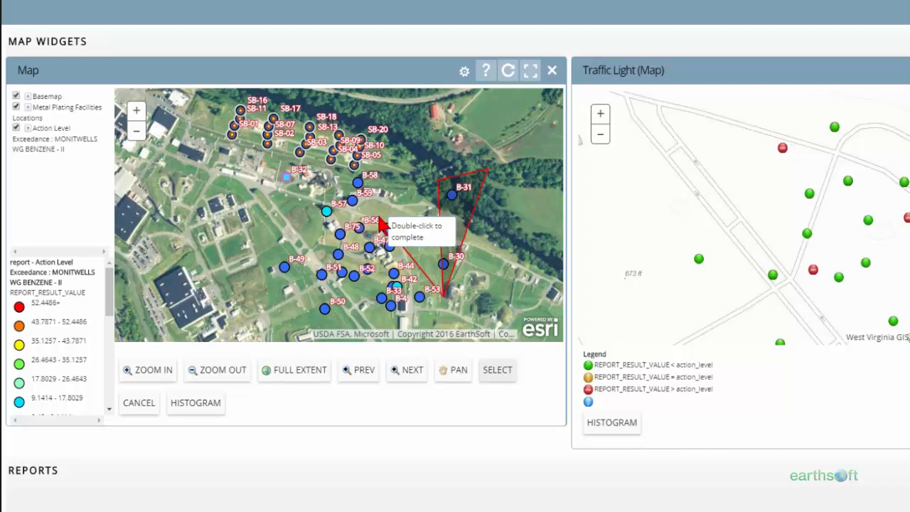
pyautogui.scroll(2, 382, 225)
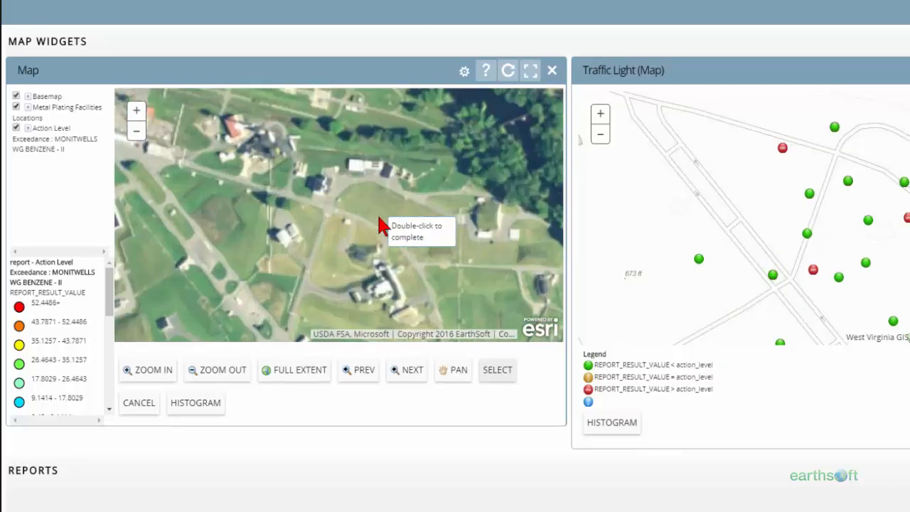
pyautogui.click(376, 227)
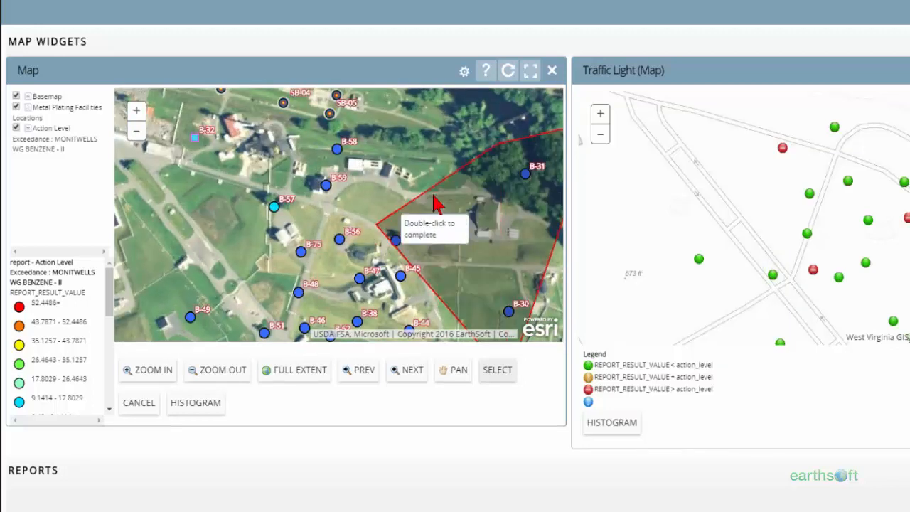
pyautogui.doubleClick(500, 151)
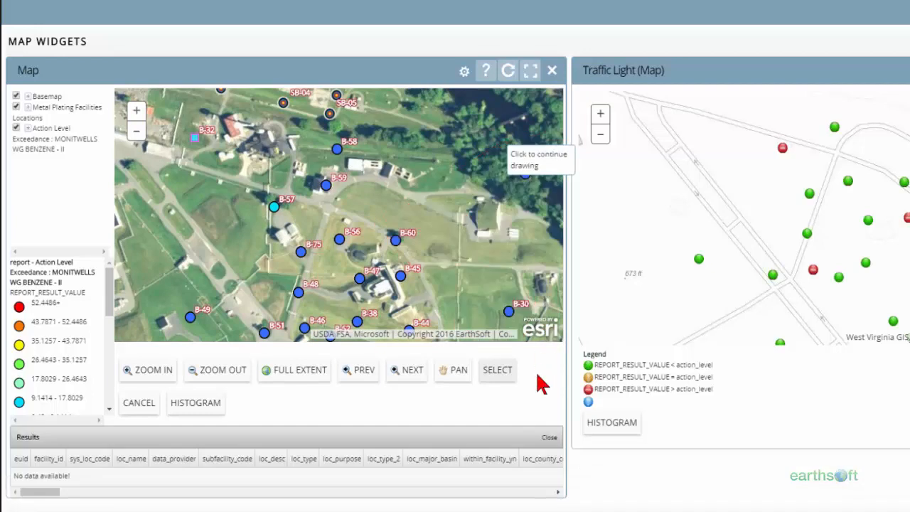
# Review the location records listed in the selection results below the map.
pyautogui.scroll(-1, 542, 384)
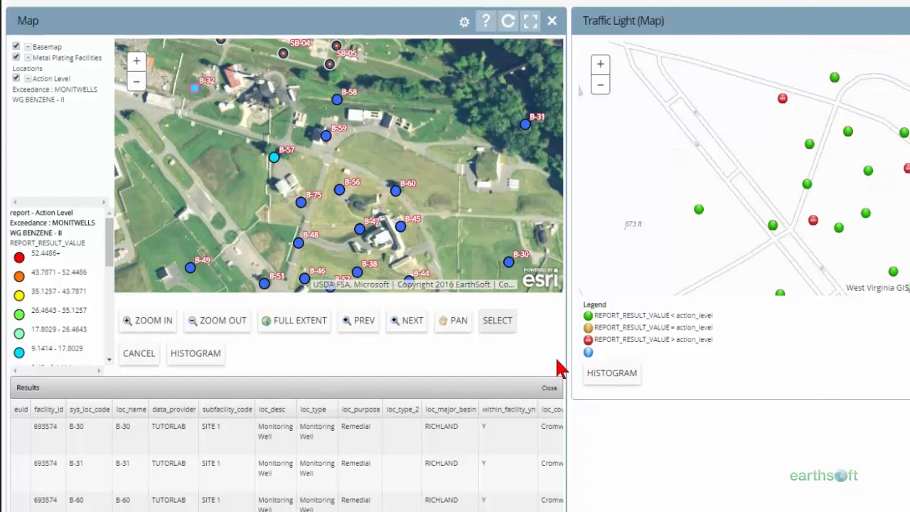
pyautogui.scroll(-10, 559, 368)
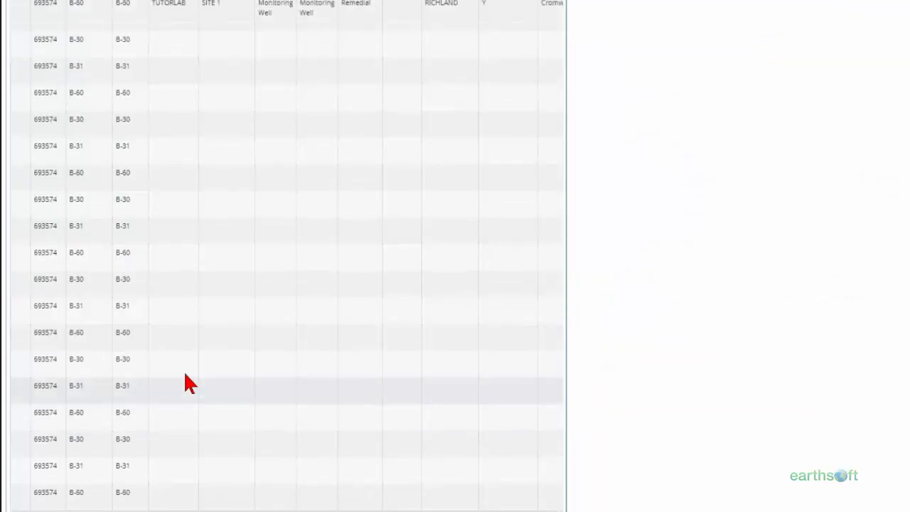
pyautogui.scroll(8, 184, 384)
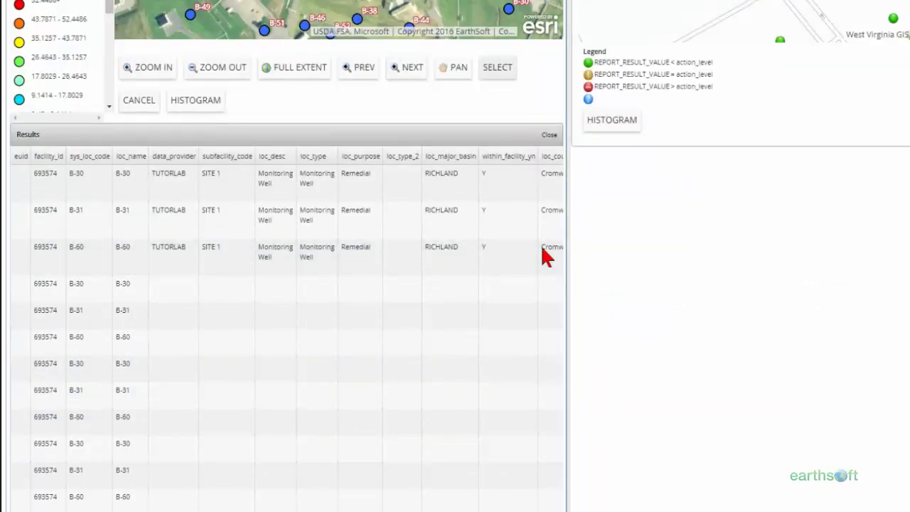
pyautogui.scroll(3, 584, 272)
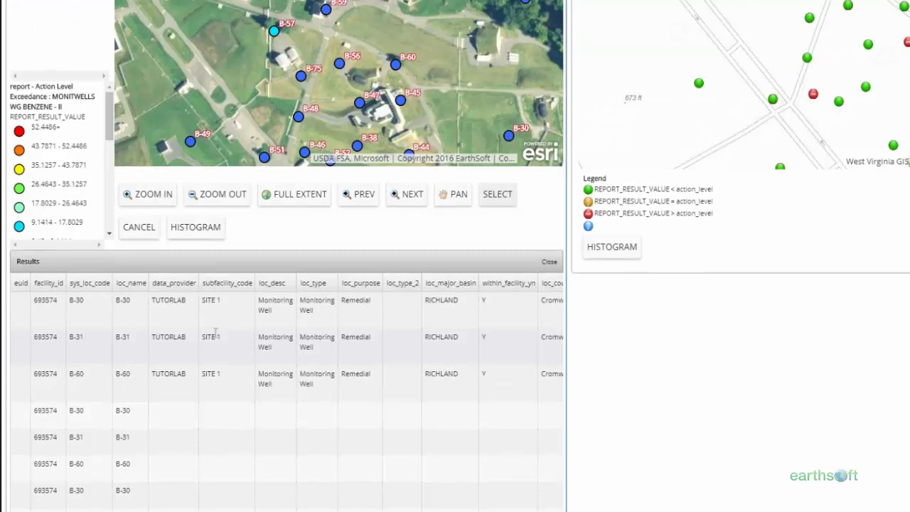
pyautogui.scroll(3, 642, 333)
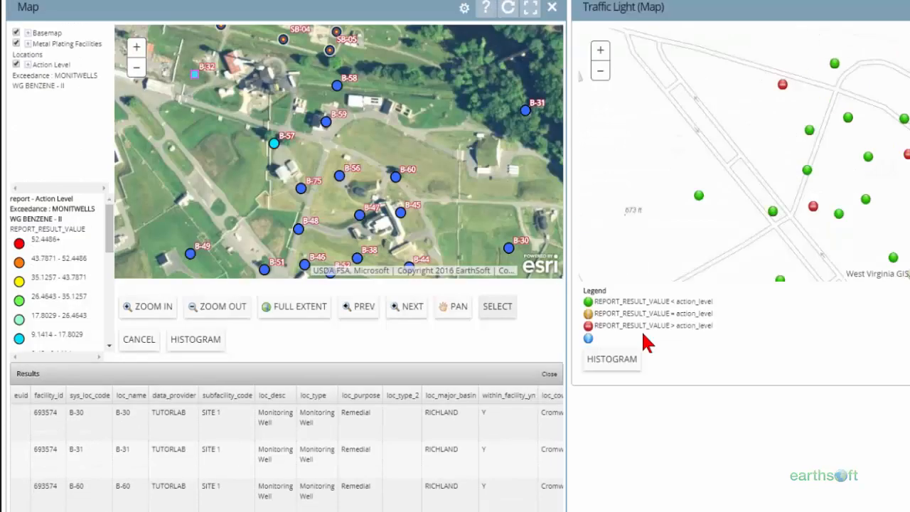
# Search the EQuIS Enterprise 6.6.0 release notes for "map" and review the highlighted map widget entries.
pyautogui.click(155, 355)
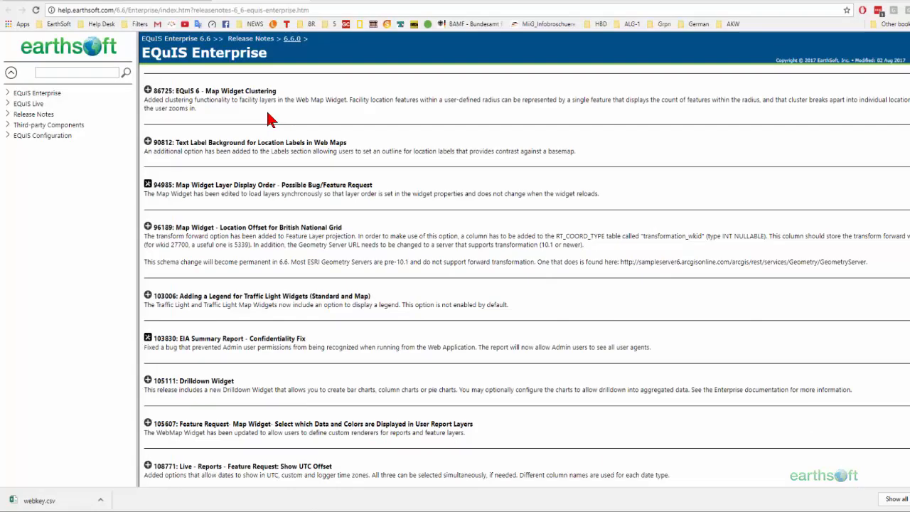
pyautogui.hotkey('ctrl', 'f')
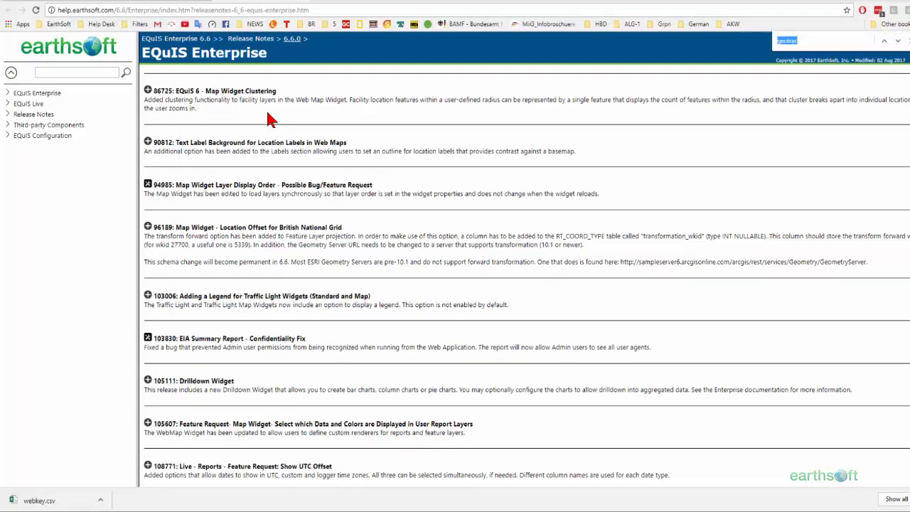
pyautogui.write('map')
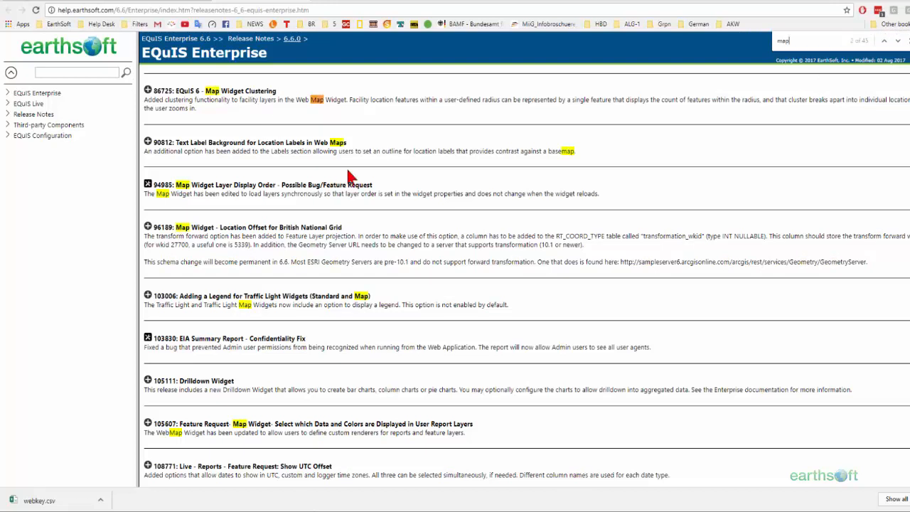
pyautogui.scroll(-1, 348, 177)
pyautogui.scroll(-2, 348, 177)
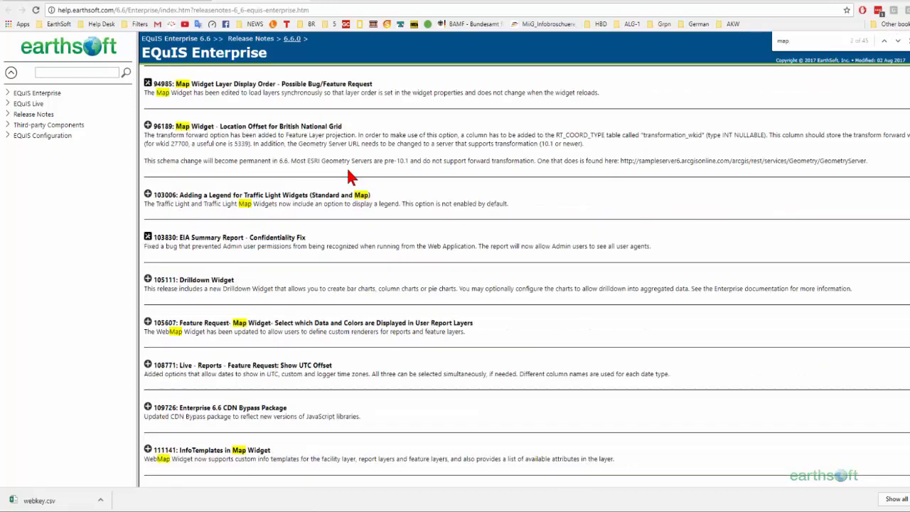
pyautogui.scroll(1, 349, 176)
pyautogui.scroll(1, 348, 176)
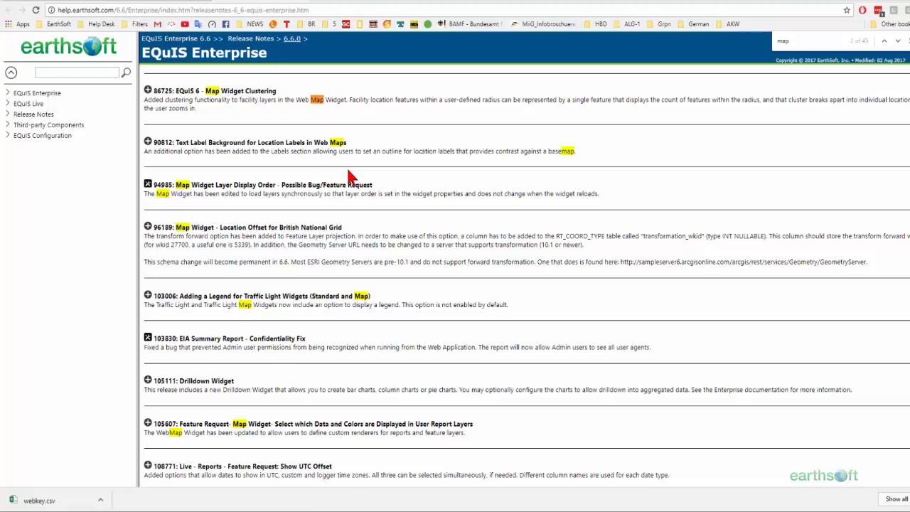
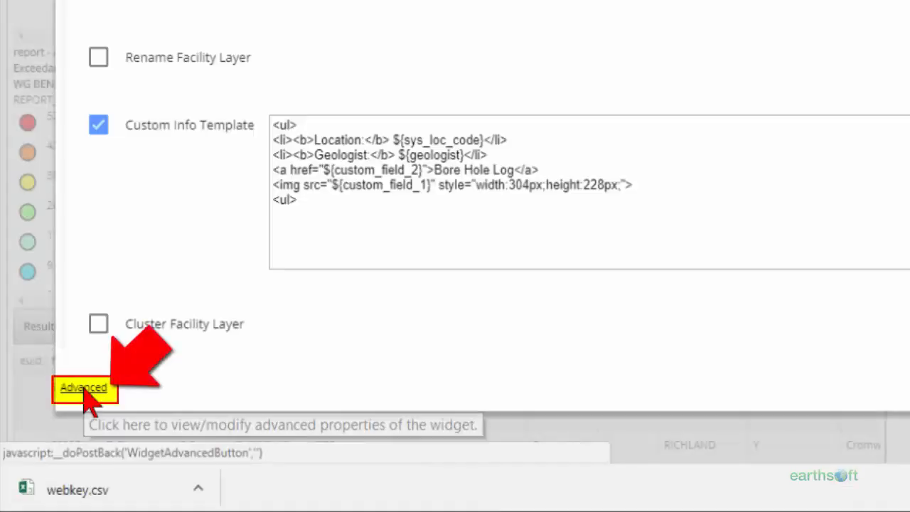
# Open the map widget's advanced properties and examine the panel styling options, including the Width and Height fields.
pyautogui.click(84, 388)
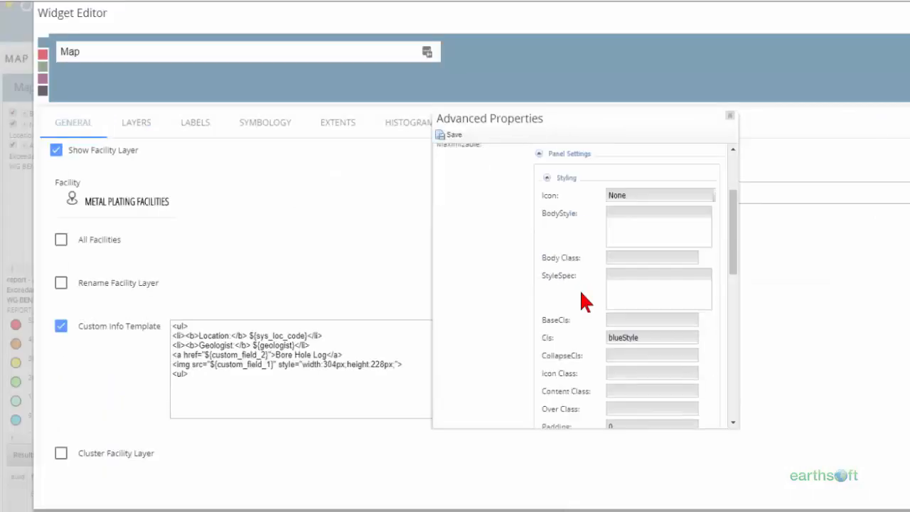
pyautogui.scroll(-5, 908, 69)
pyautogui.scroll(3, 583, 300)
pyautogui.scroll(-5, 582, 300)
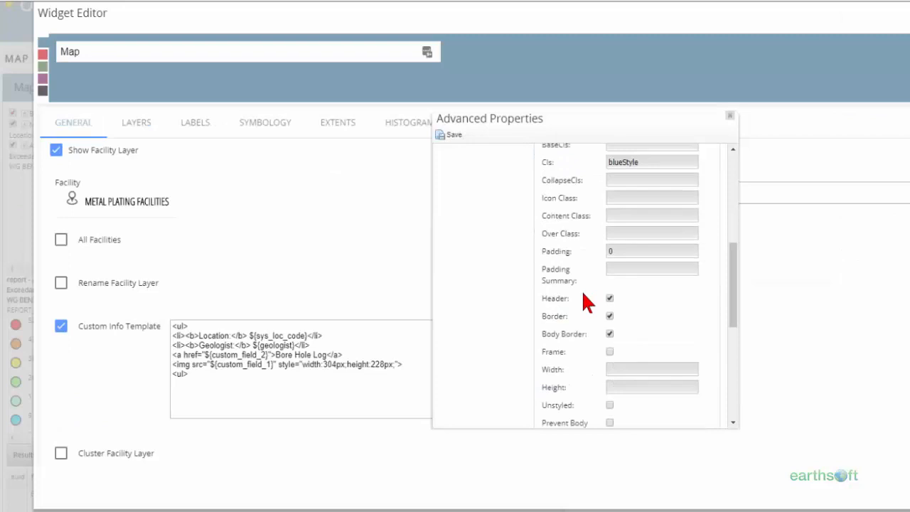
pyautogui.click(612, 220)
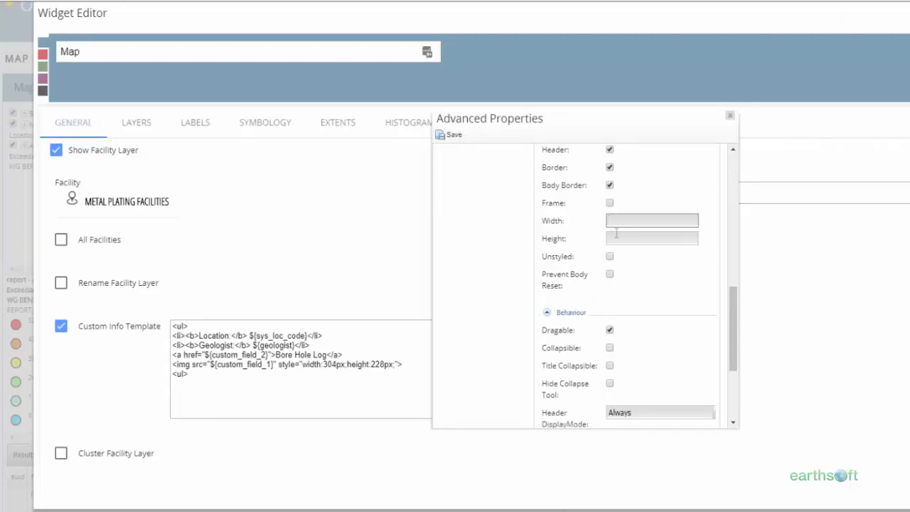
pyautogui.scroll(4, 617, 247)
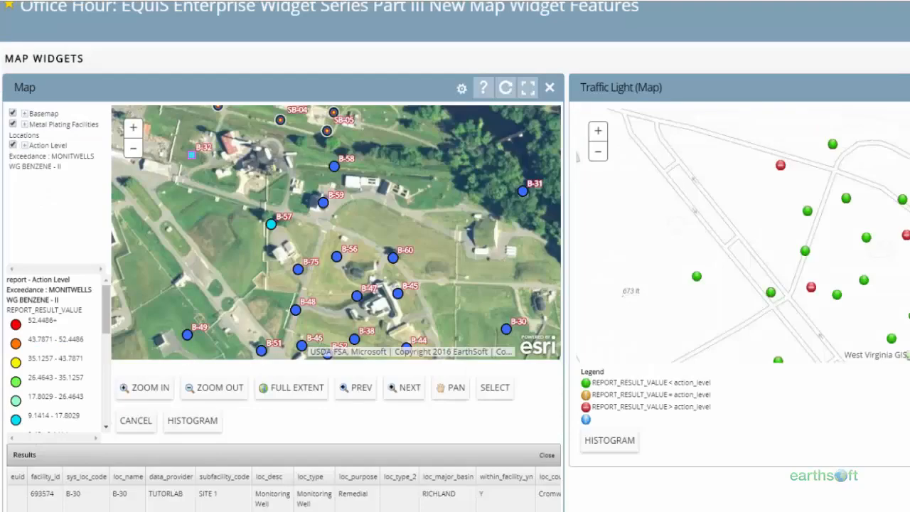
# Make the Map and Traffic Light (Map) widgets narrower in the dashboard layout and save the dashboard.
pyautogui.click(908, 14)
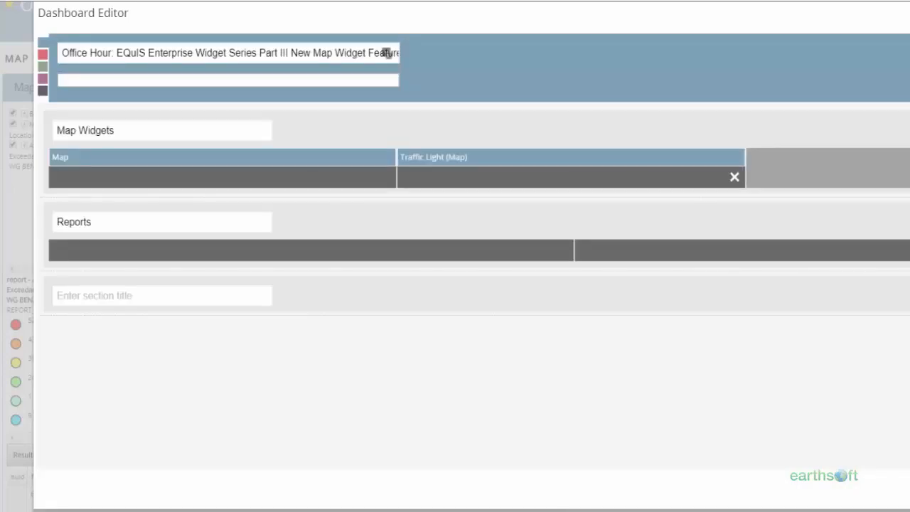
pyautogui.click(908, 489)
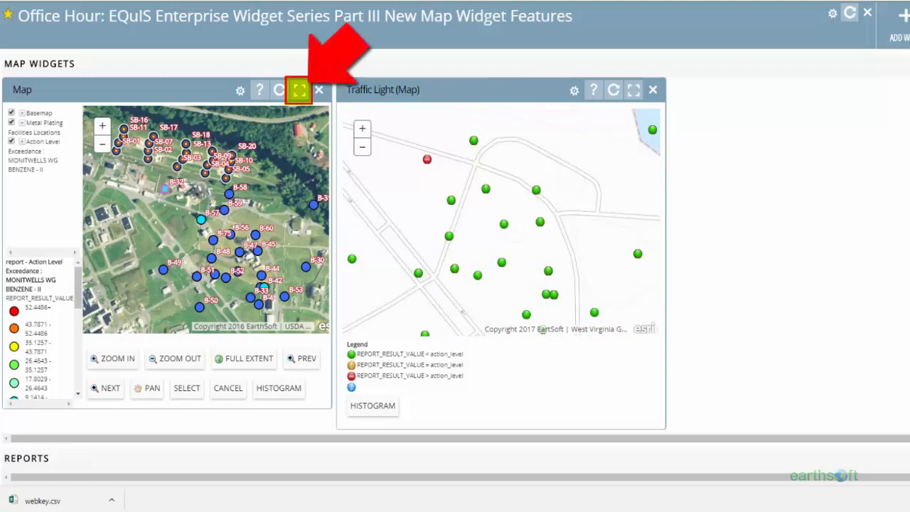
# Set the Map widget's panel Height to 800 in its advanced properties and save the properties.
pyautogui.click(299, 92)
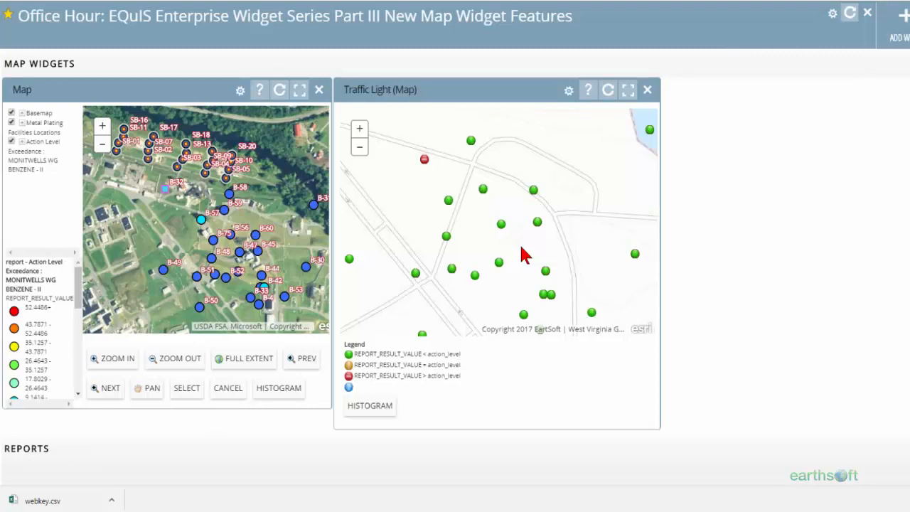
pyautogui.click(241, 92)
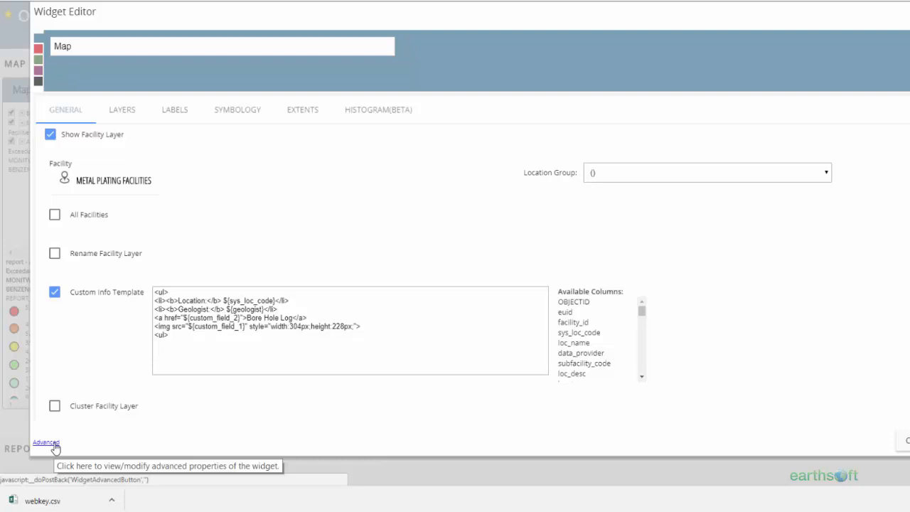
pyautogui.click(56, 446)
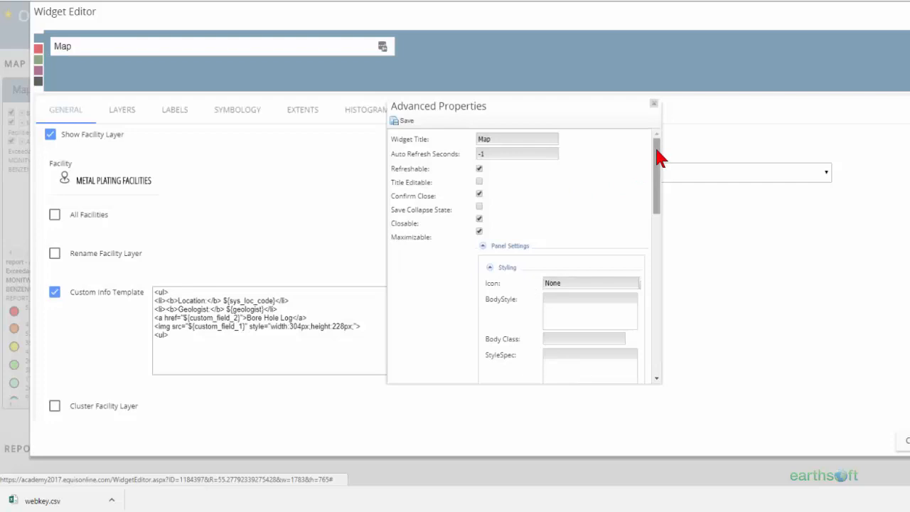
pyautogui.moveTo(655, 147); pyautogui.dragTo(637, 252)
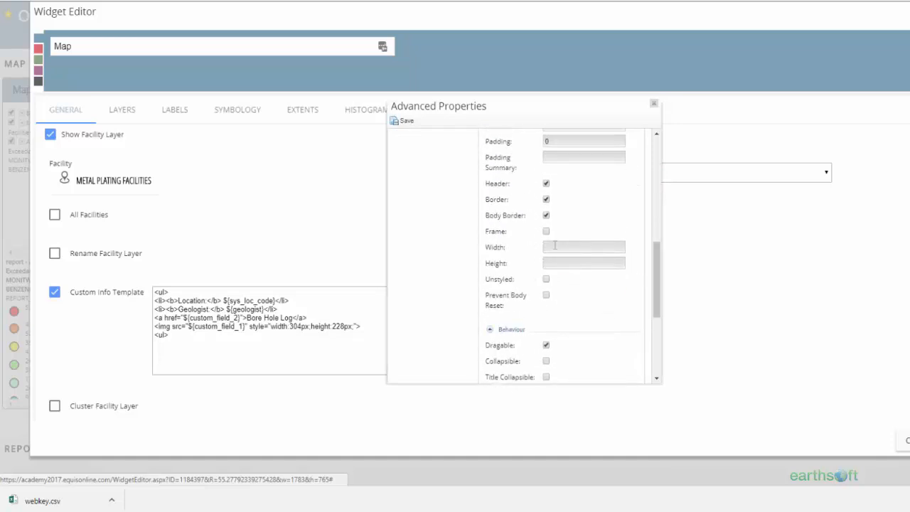
pyautogui.click(554, 246)
pyautogui.click(559, 262)
pyautogui.write('800')
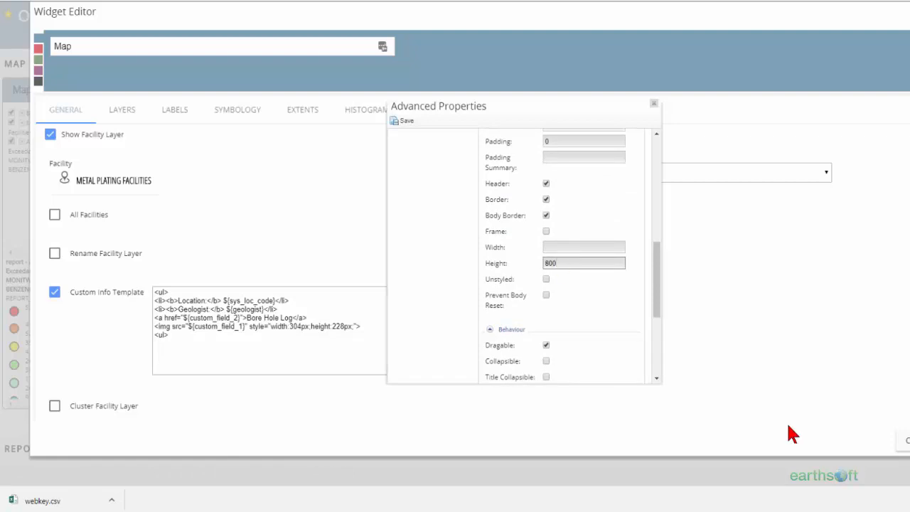
pyautogui.click(396, 123)
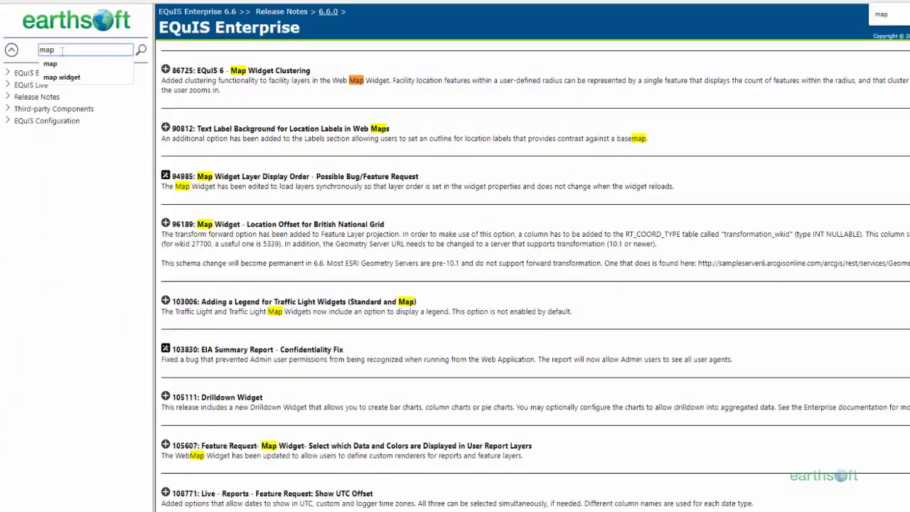
# Search the EQuIS Enterprise help for "map", opening the Map Widget article, and find "info" on the page to read the Custom Info Template description.
pyautogui.press('Return')
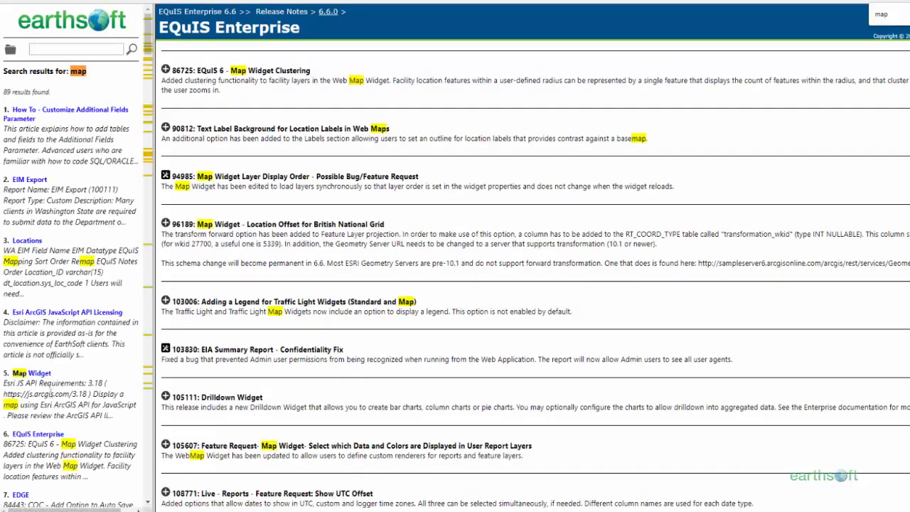
pyautogui.click(39, 373)
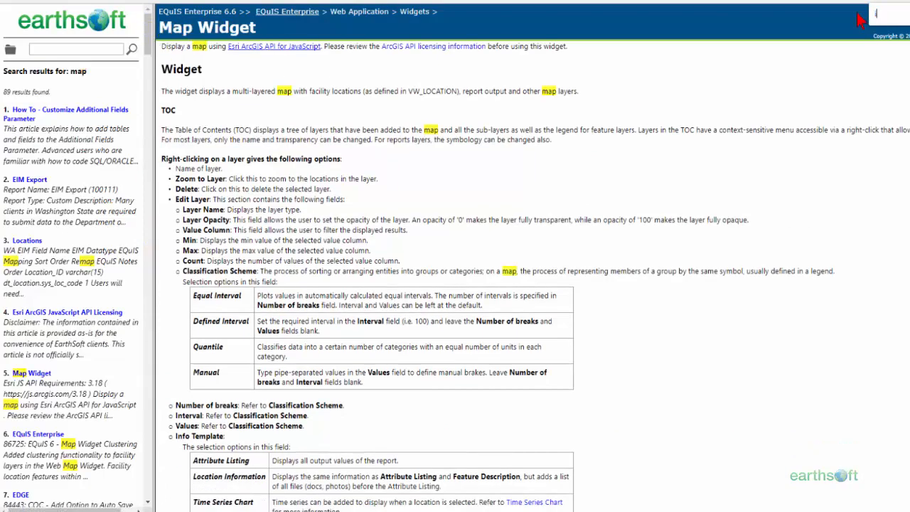
pyautogui.write('info')
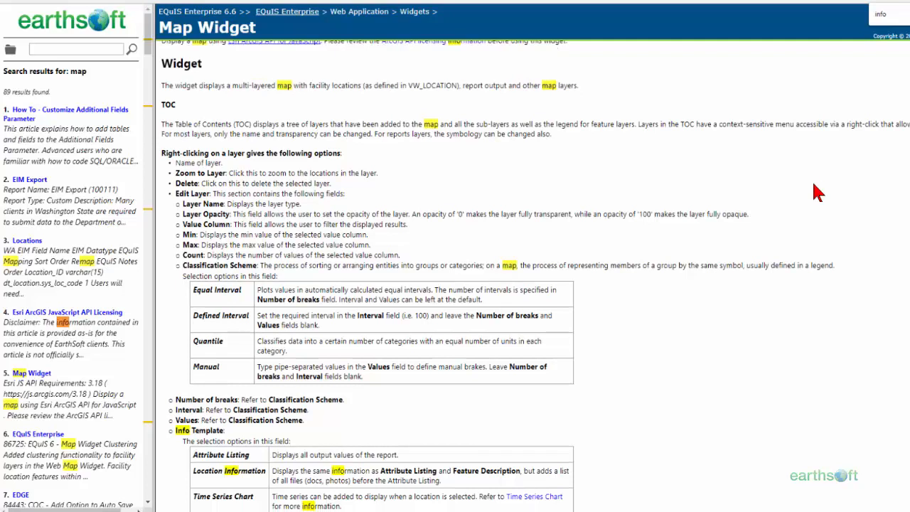
pyautogui.scroll(-5, 816, 192)
pyautogui.scroll(-2, 816, 192)
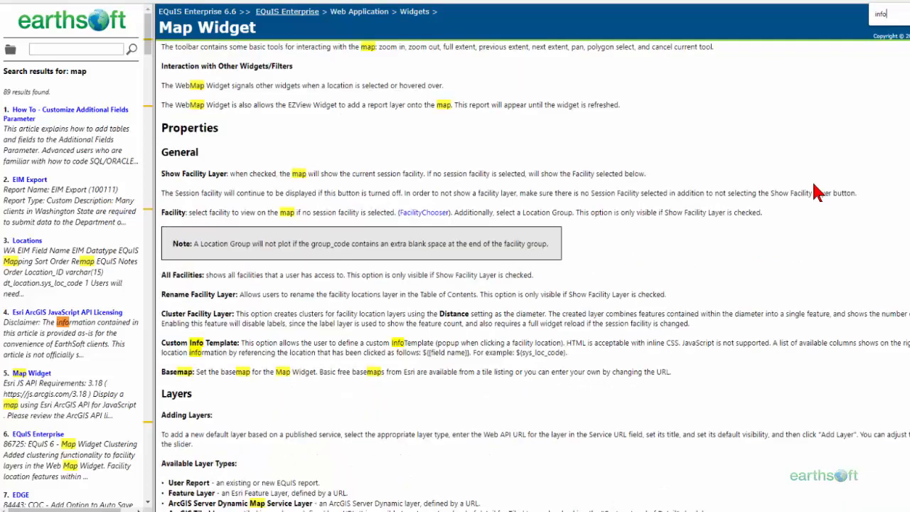
pyautogui.scroll(-1, 817, 192)
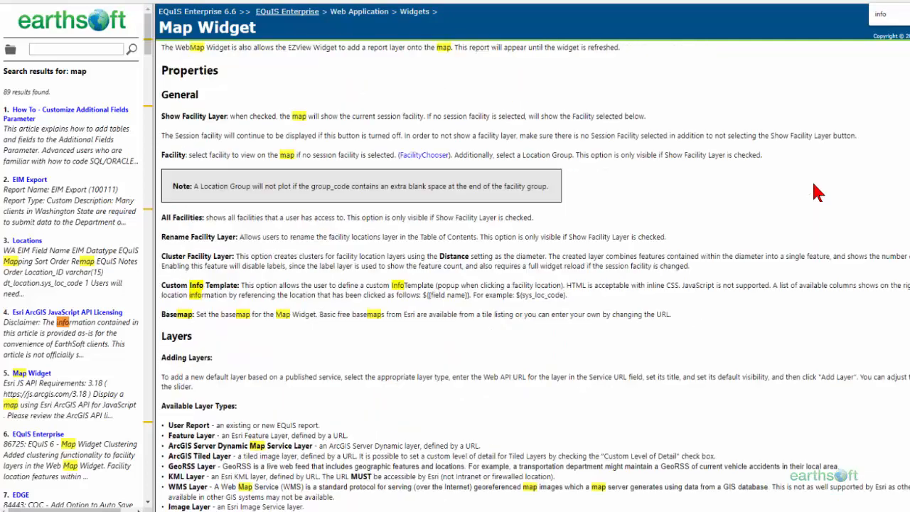
pyautogui.scroll(-1, 816, 191)
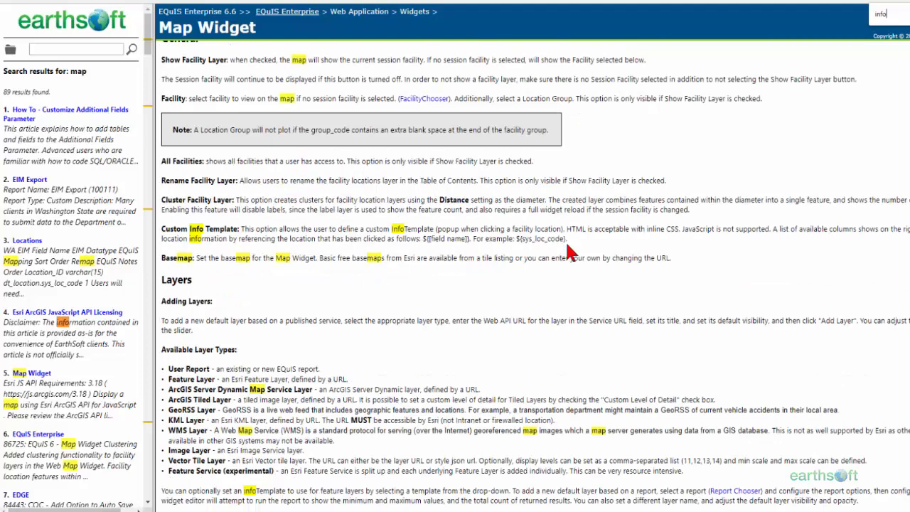